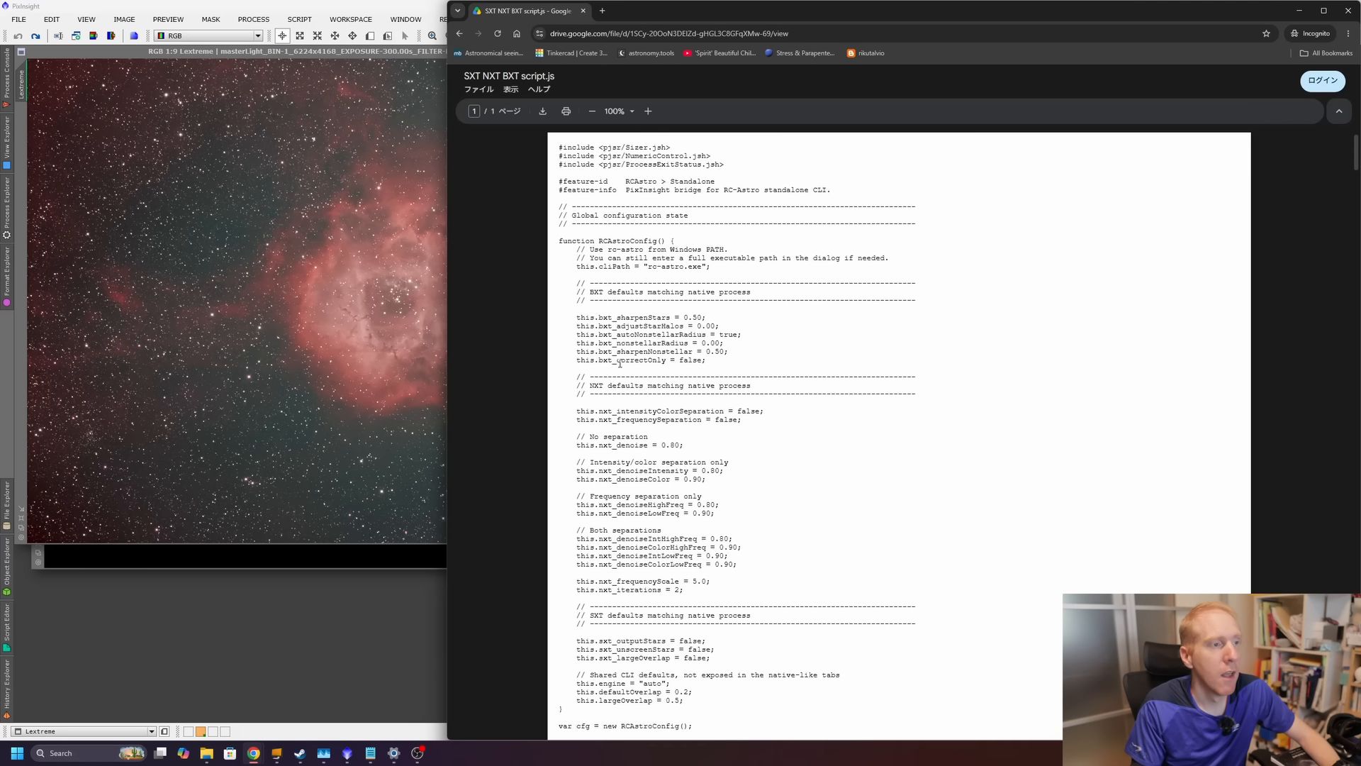
Download the SXT NXT BXT script.js file from Google Drive and save it into the Documents\PI_CLI folder.
left_click(543, 112)
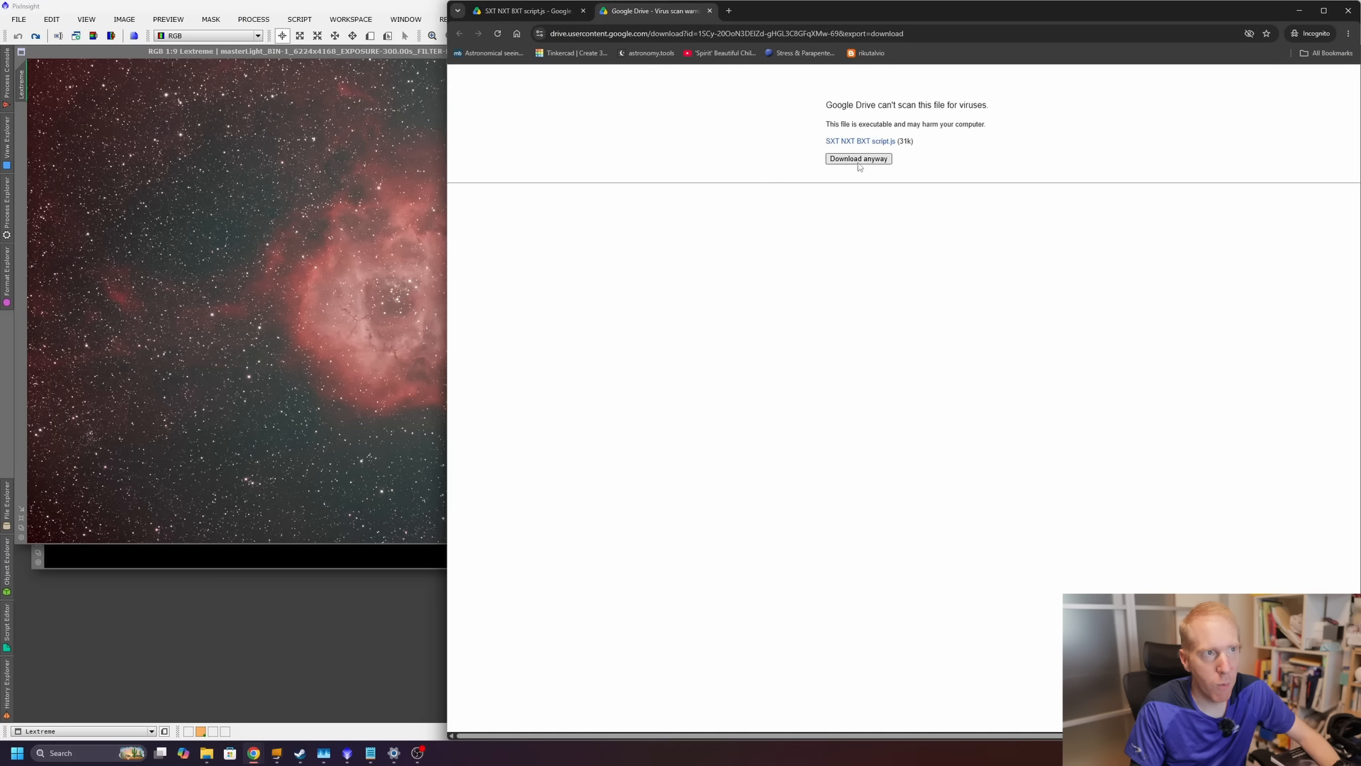
left_click(859, 160)
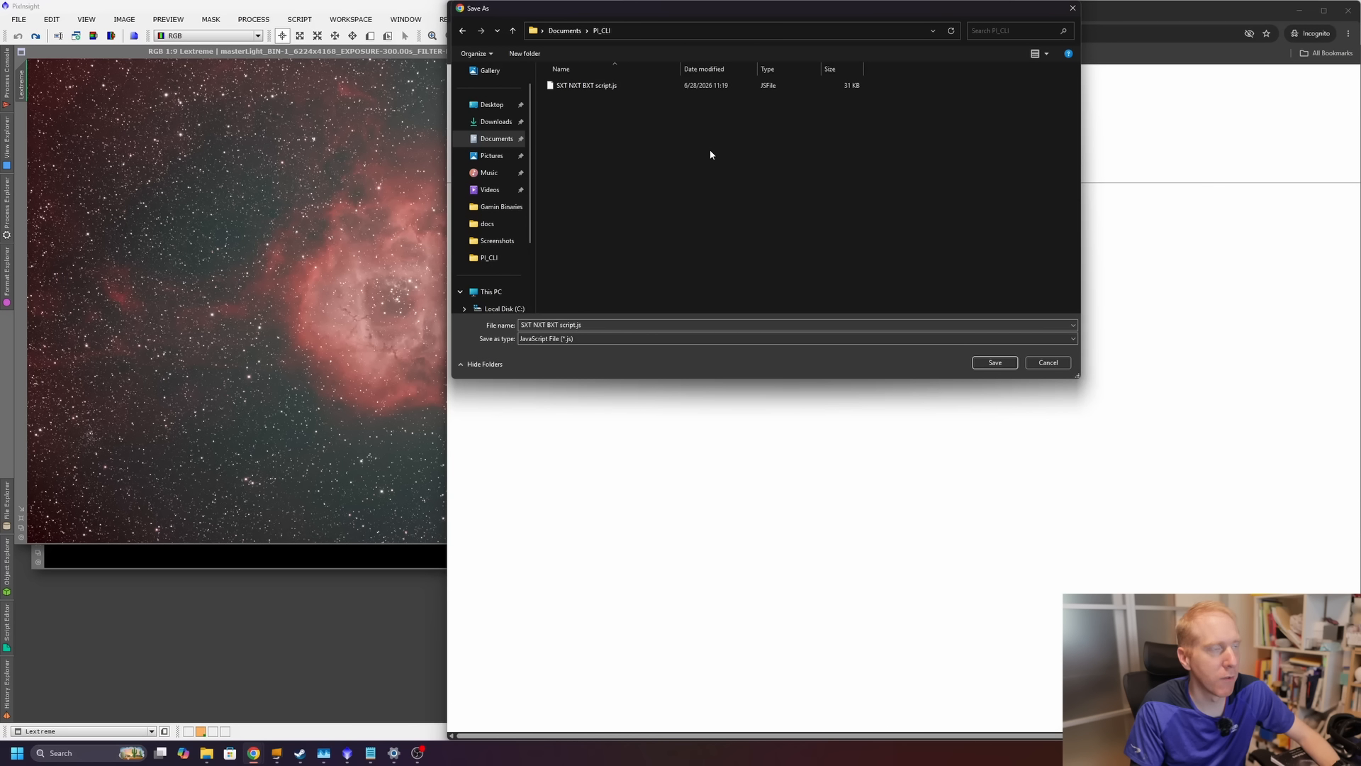
left_click(995, 362)
left_click(707, 375)
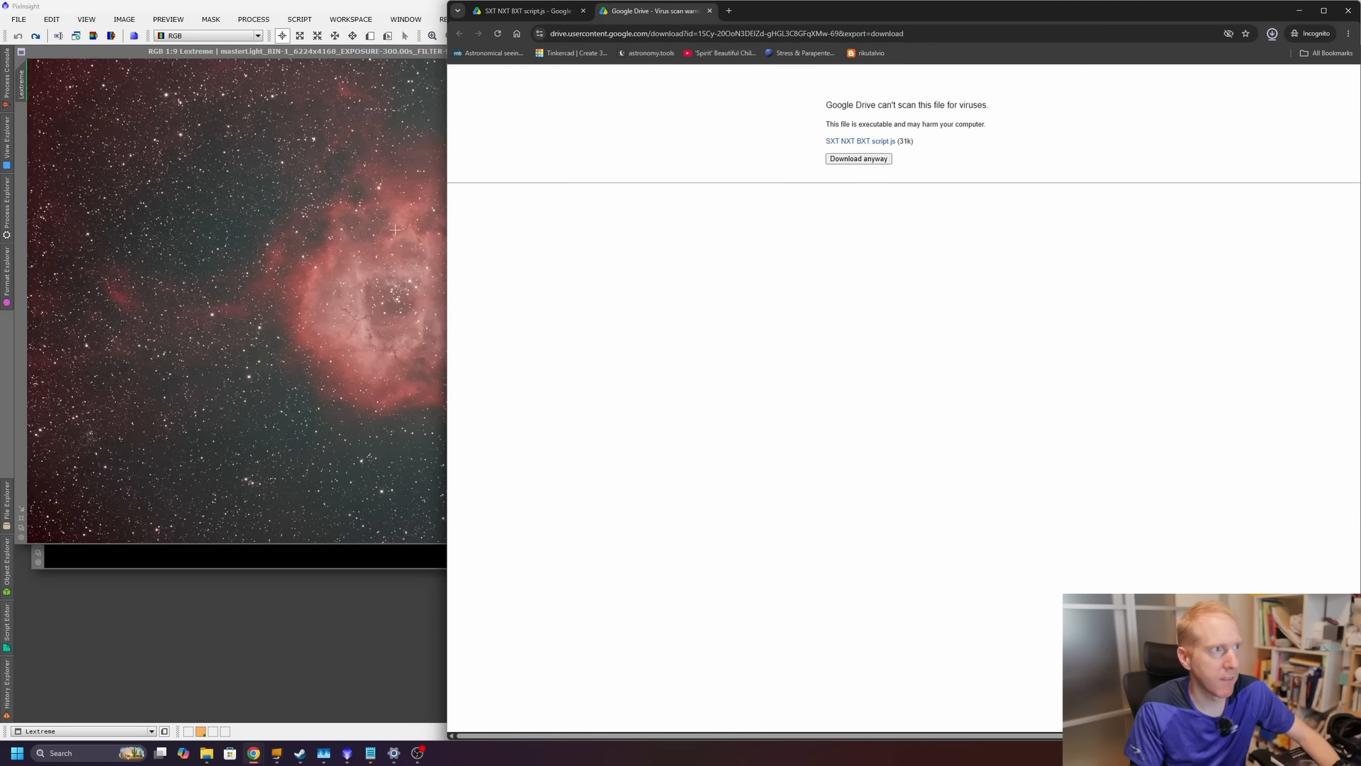
Switch to PixInsight and add the PI_CLI folder as a Feature Scripts directory.
left_click(286, 233)
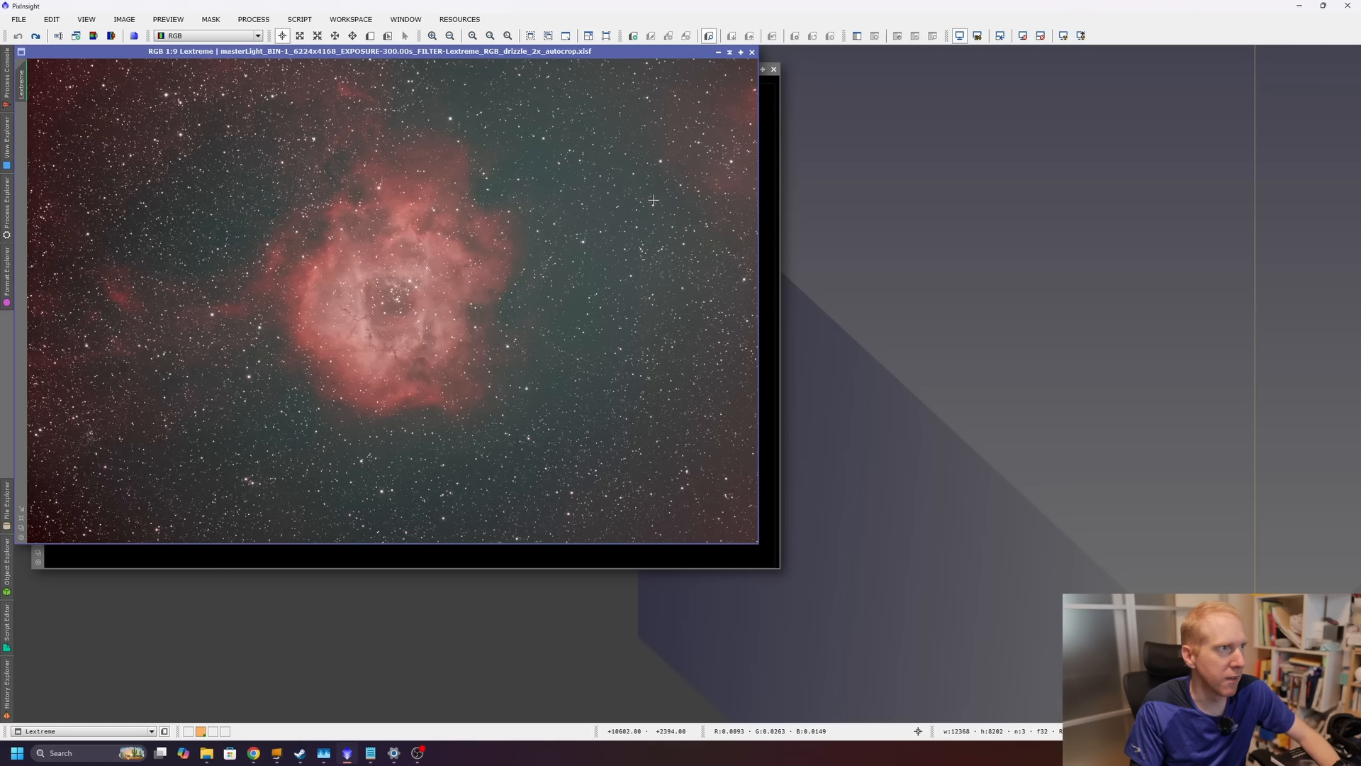
left_click(292, 21)
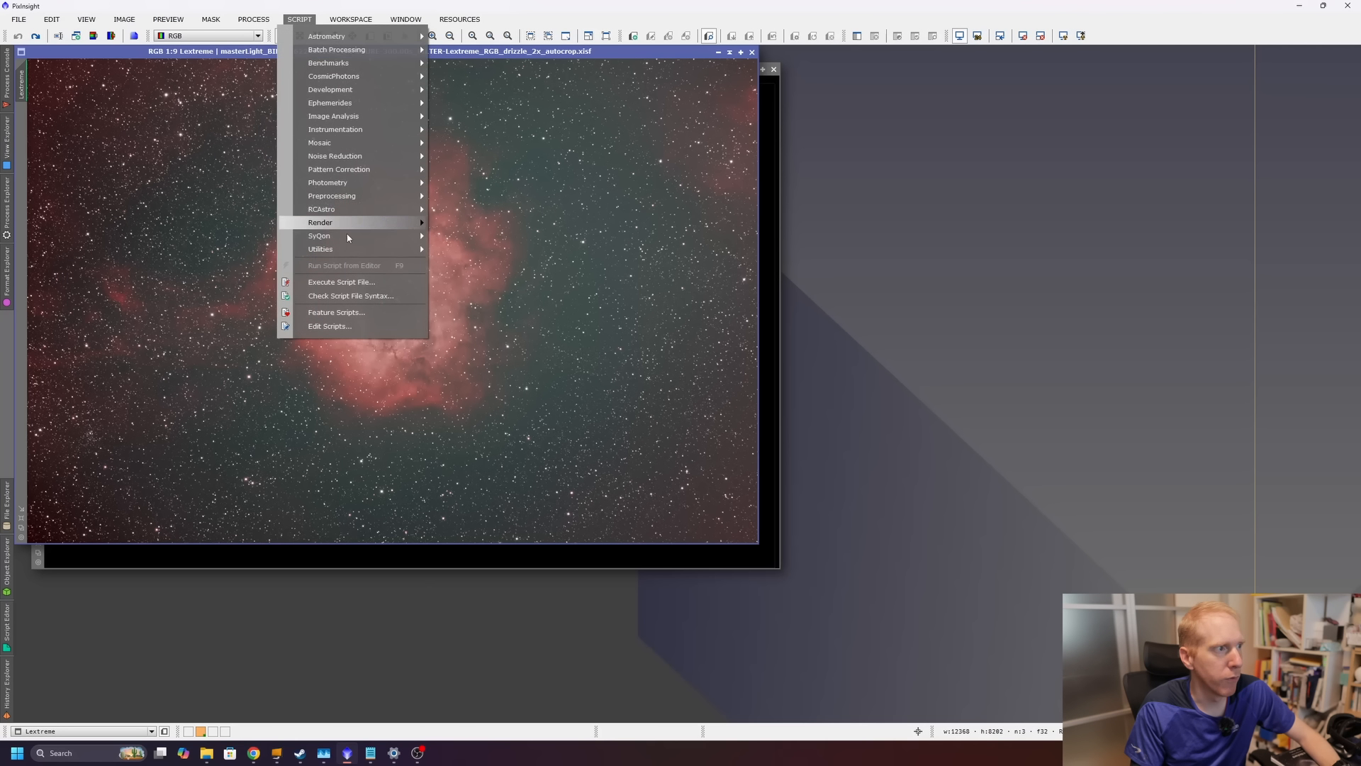
left_click(325, 313)
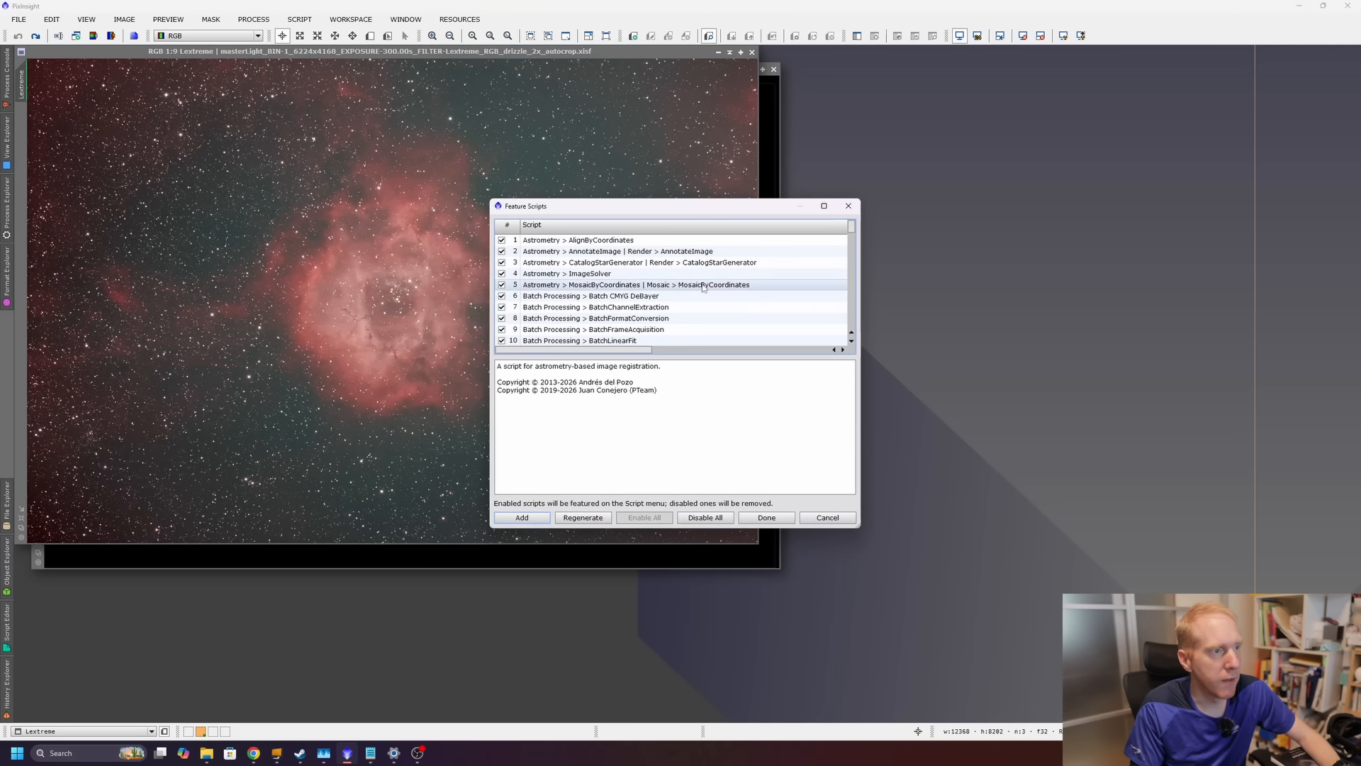
left_click(522, 517)
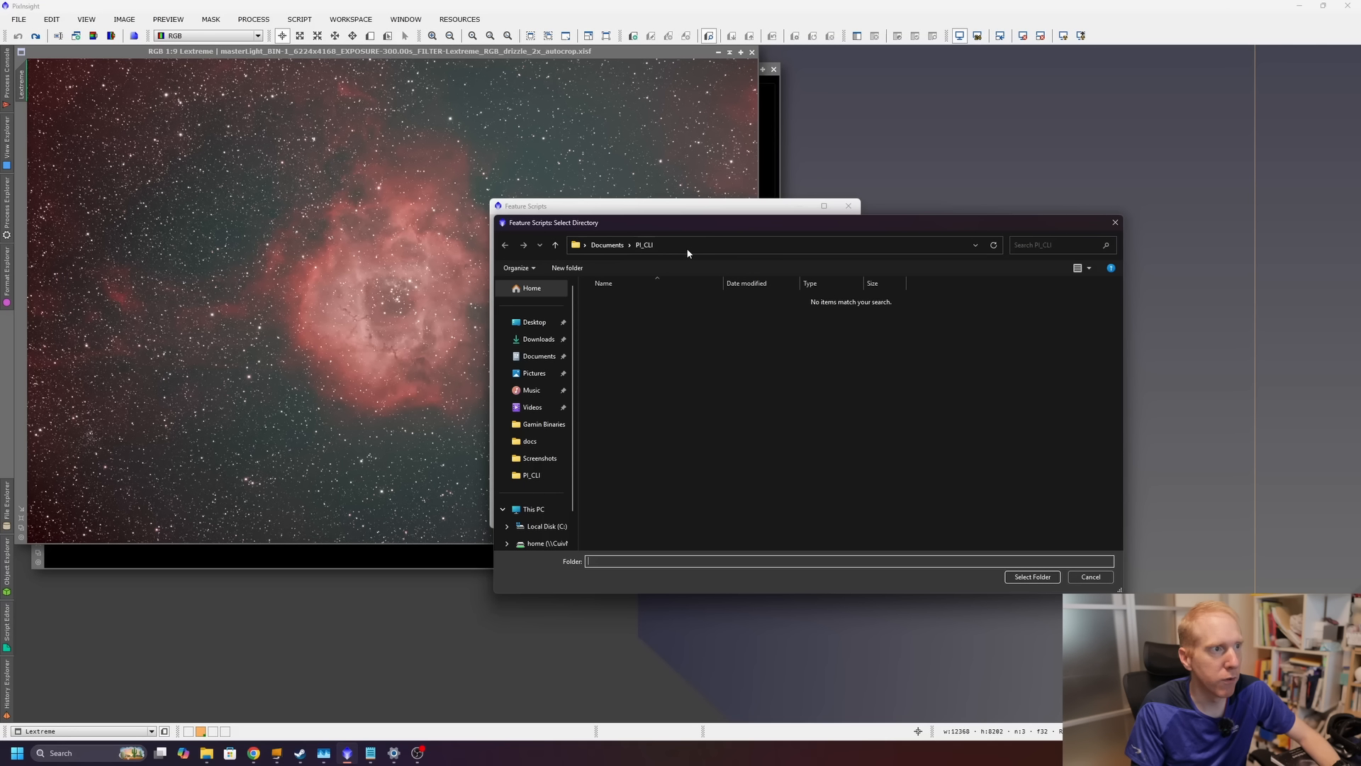
left_click(683, 250)
left_click(689, 337)
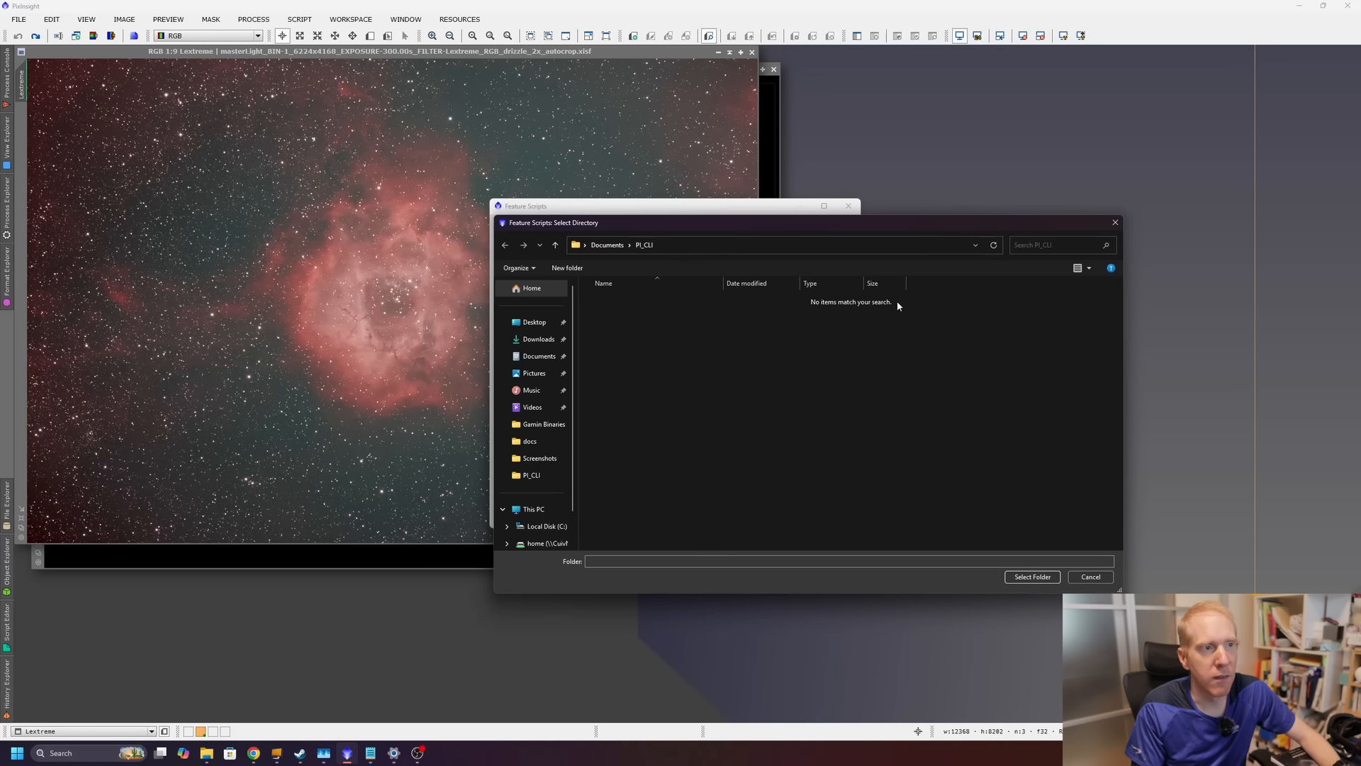
left_click(1033, 576)
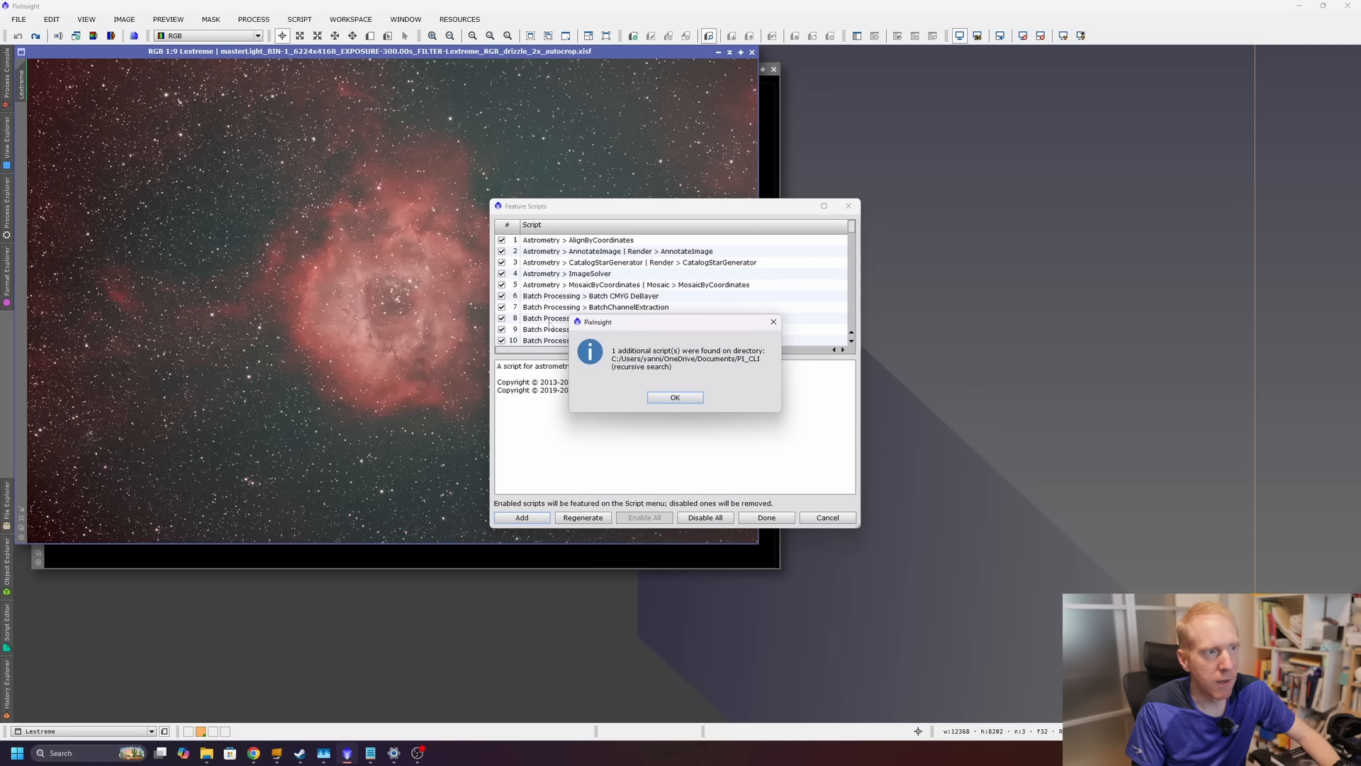
left_click(676, 397)
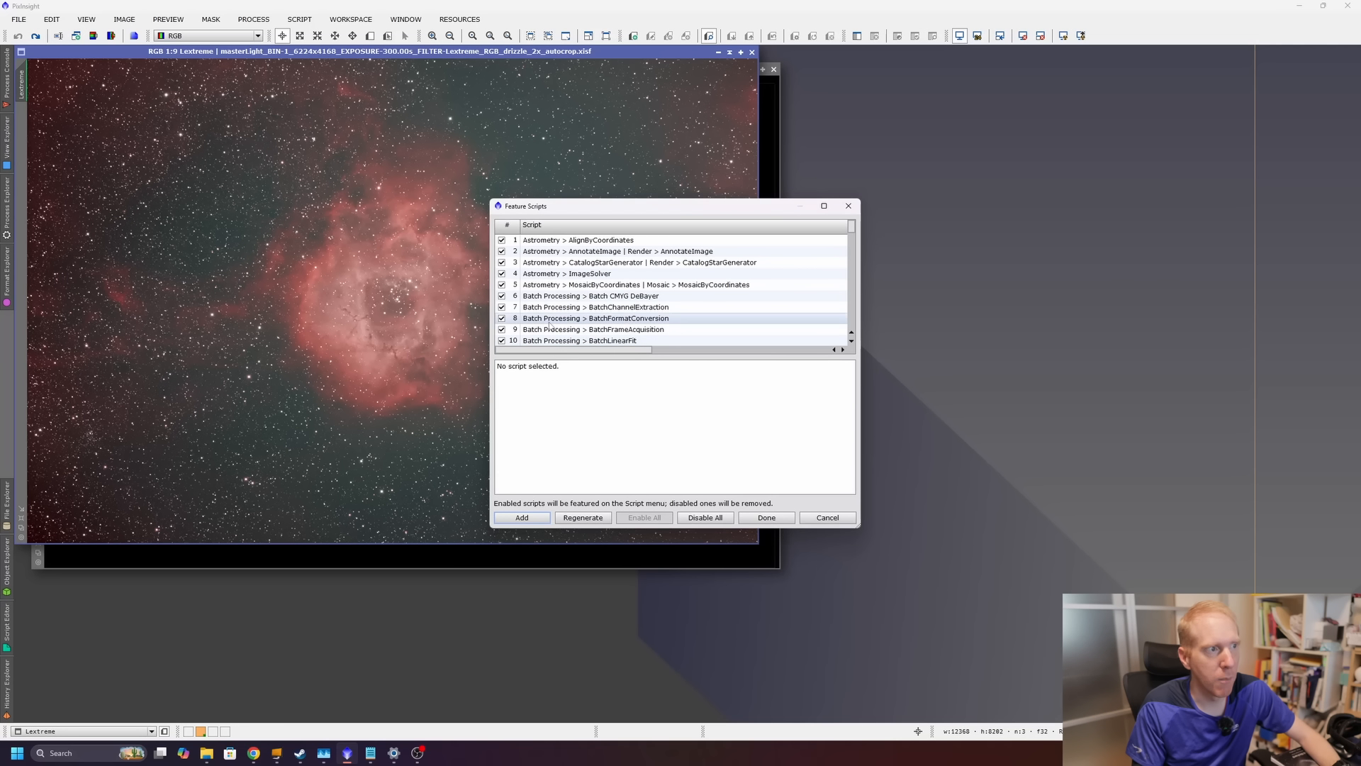
left_click(765, 519)
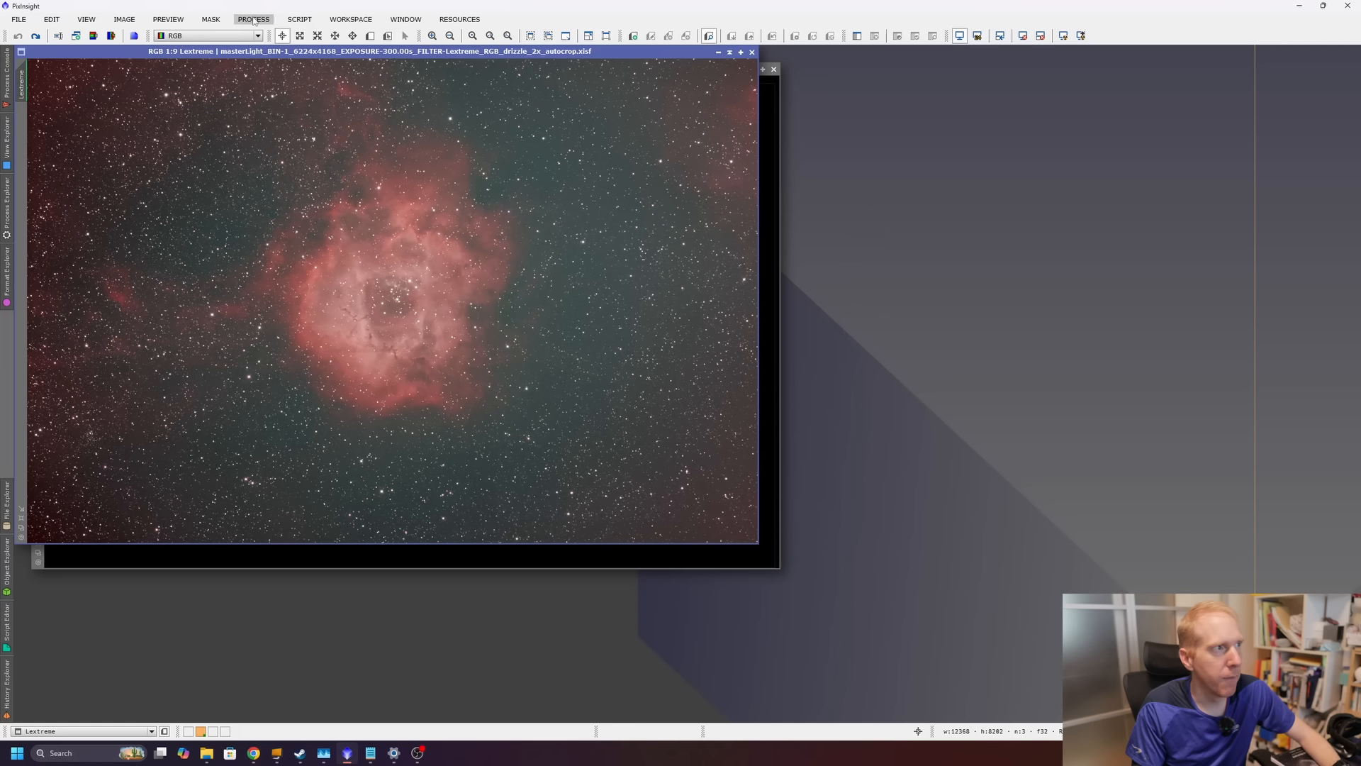
Launch the RCAstro Standalone script and move its dialog aside.
left_click(299, 19)
mouse_move(325, 212)
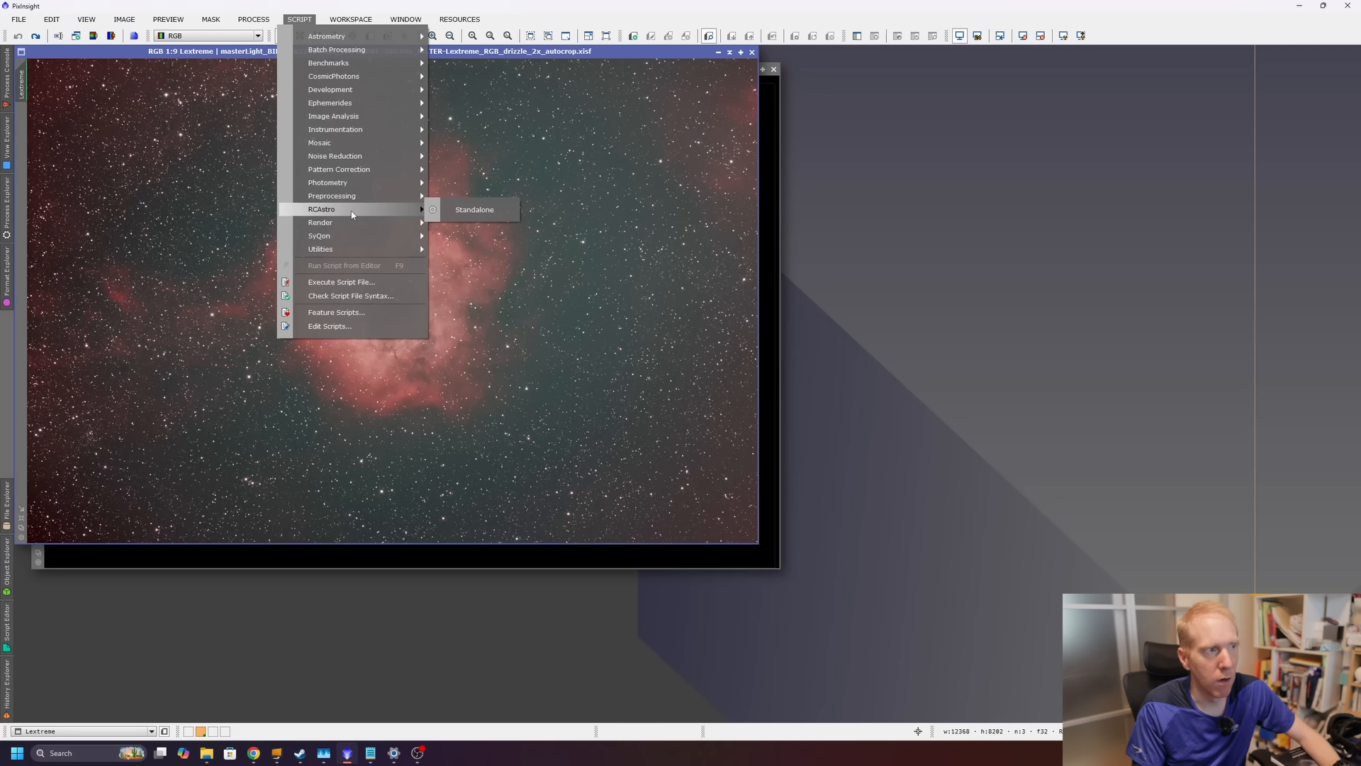
left_click(473, 210)
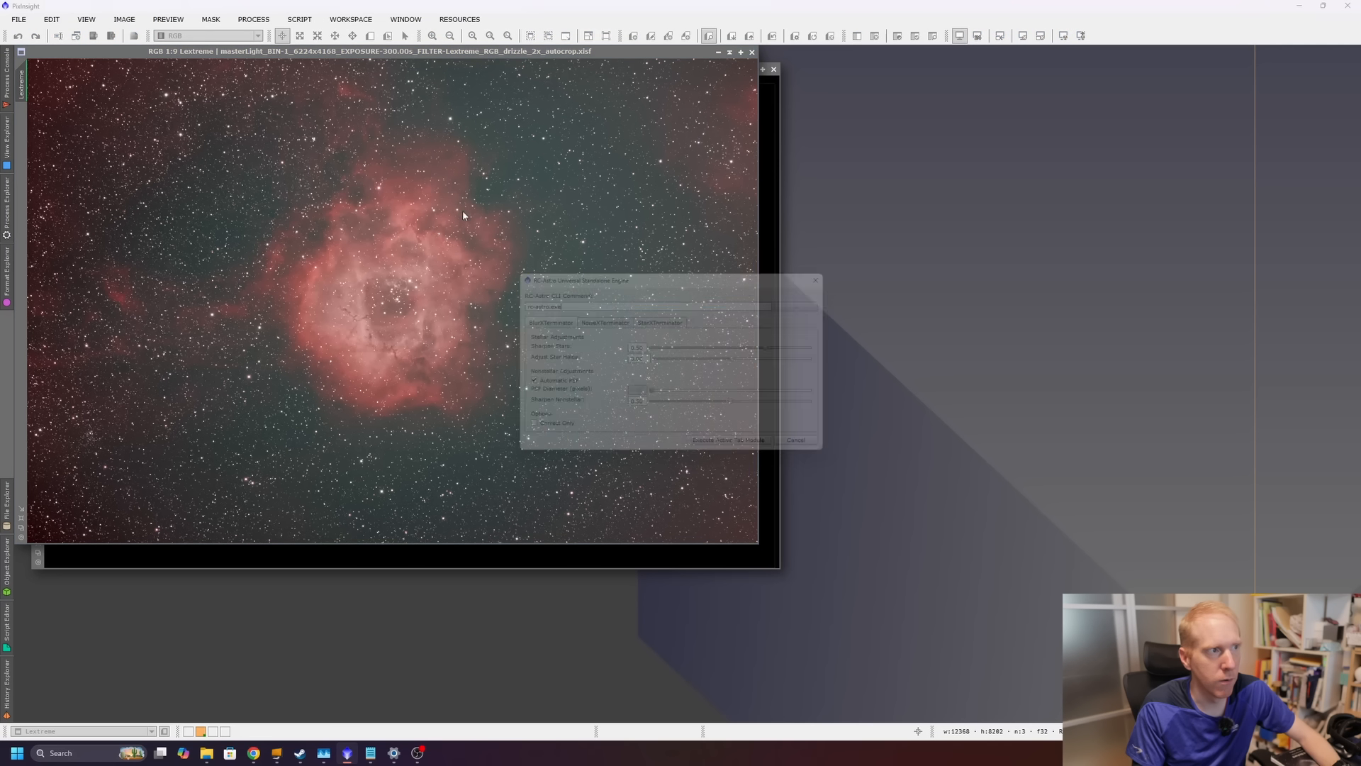
left_click_drag(597, 275, 900, 195)
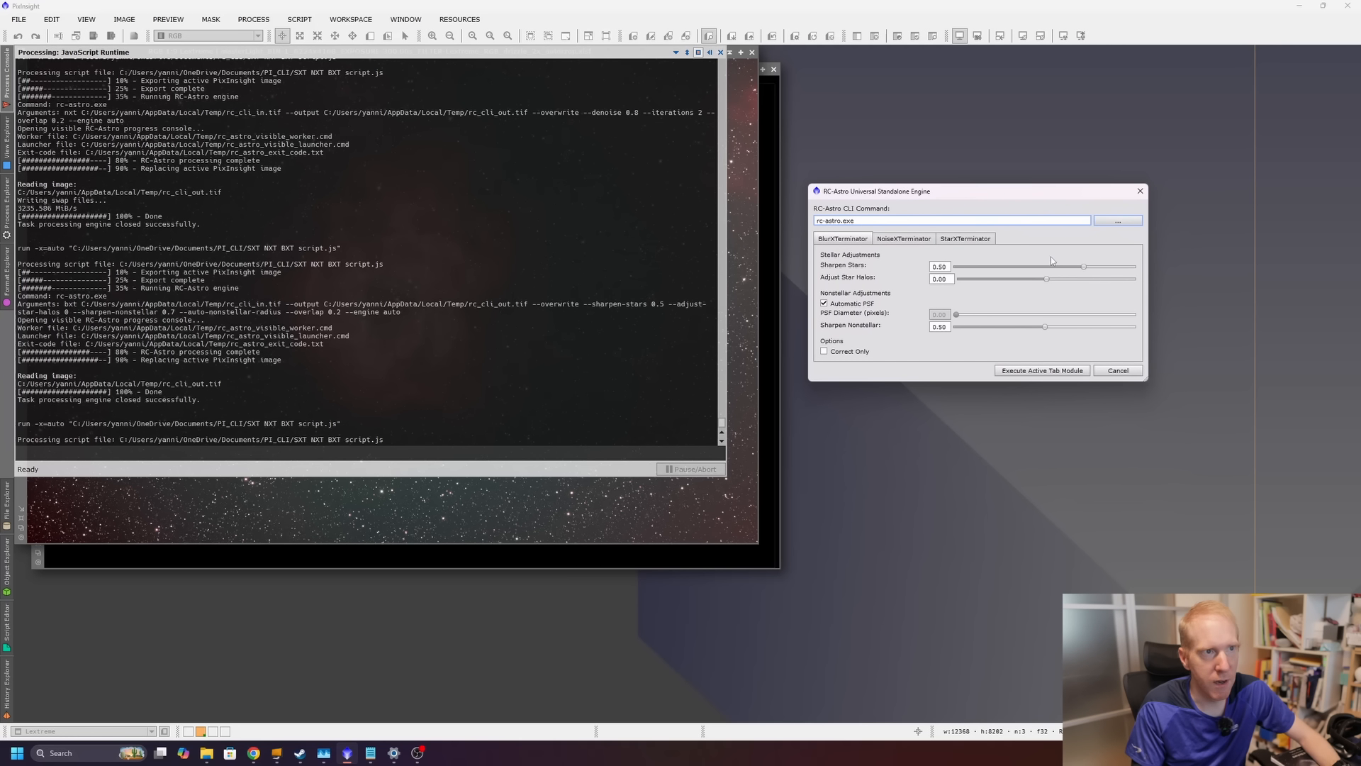
triple_click(961, 219)
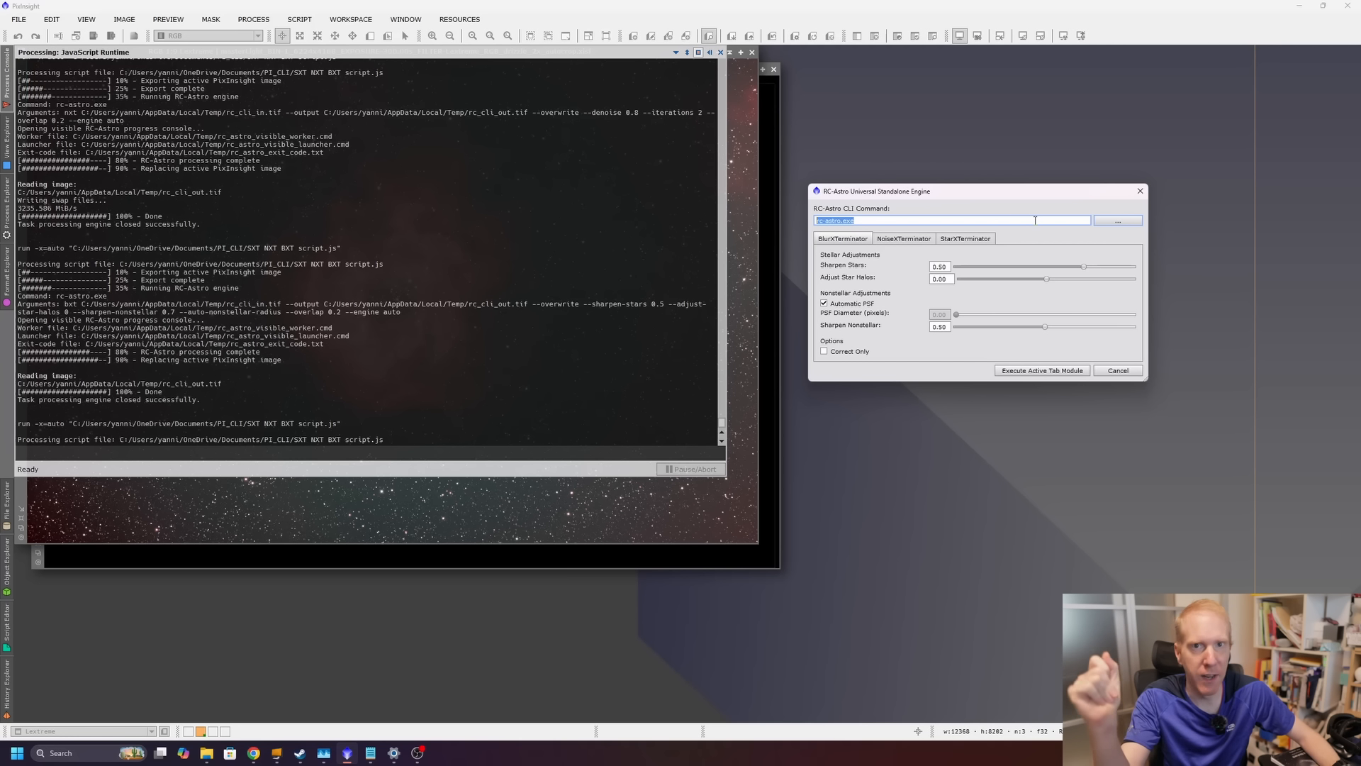
left_click(1119, 222)
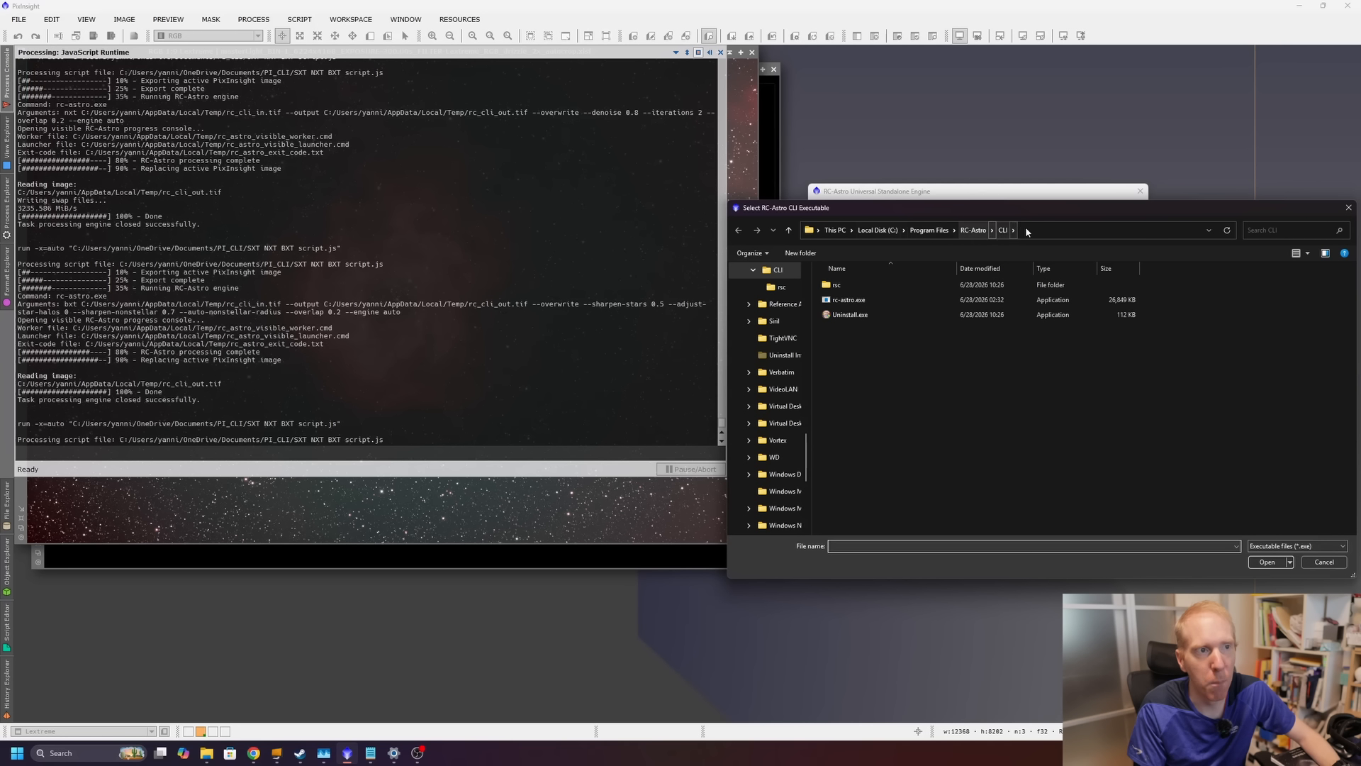
left_click(1324, 562)
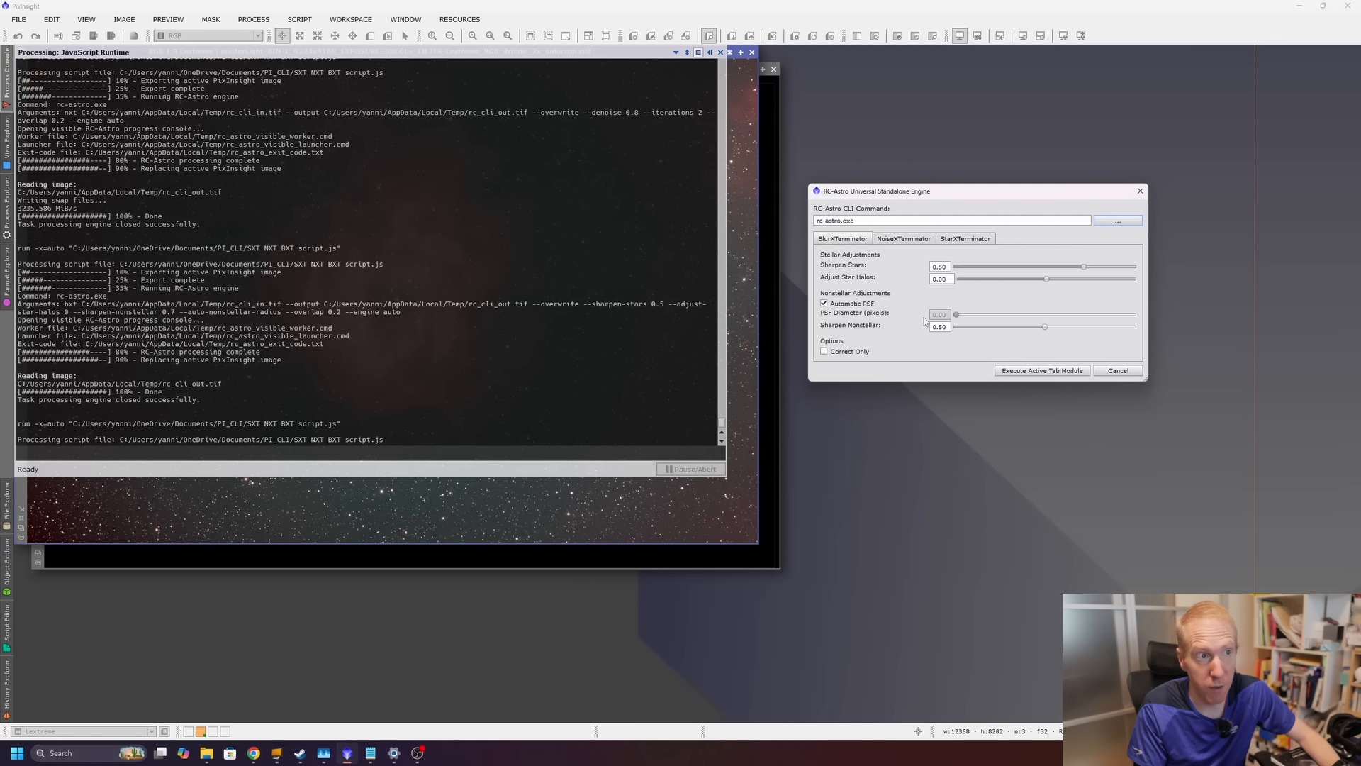
Review the BlurXTerminator and NoiseXTerminator tabs, toggling the separation options on and off.
left_click(914, 241)
left_click(965, 239)
left_click(843, 239)
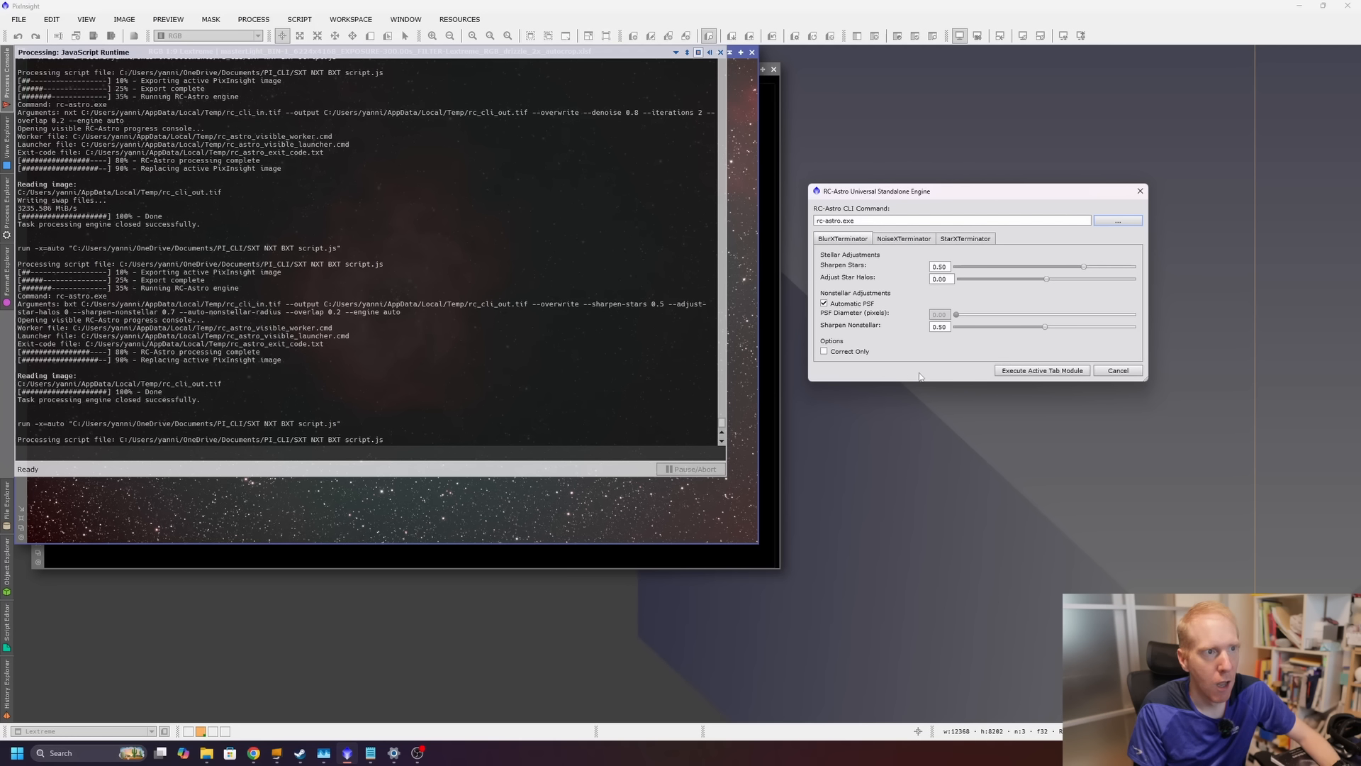
left_click(840, 304)
left_click(910, 240)
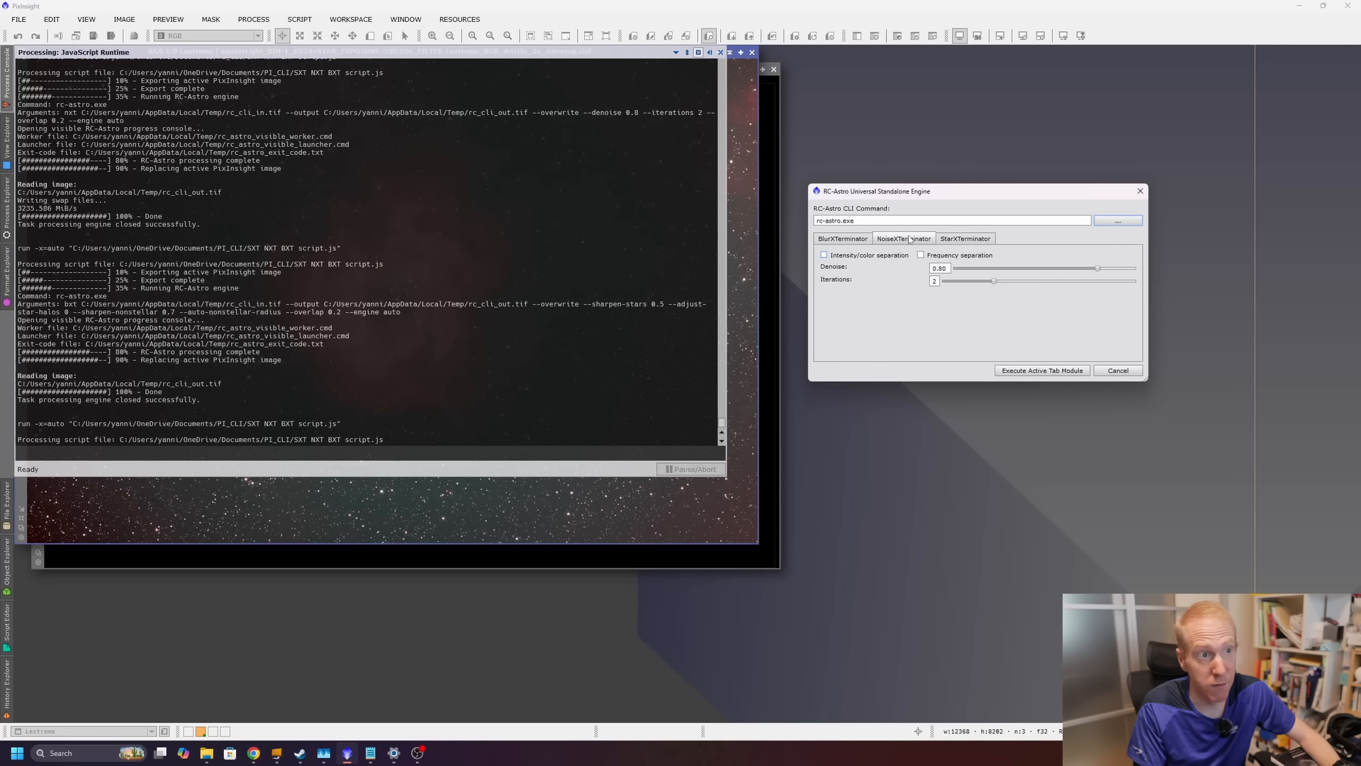
left_click(846, 256)
left_click(937, 256)
left_click(823, 255)
left_click(939, 255)
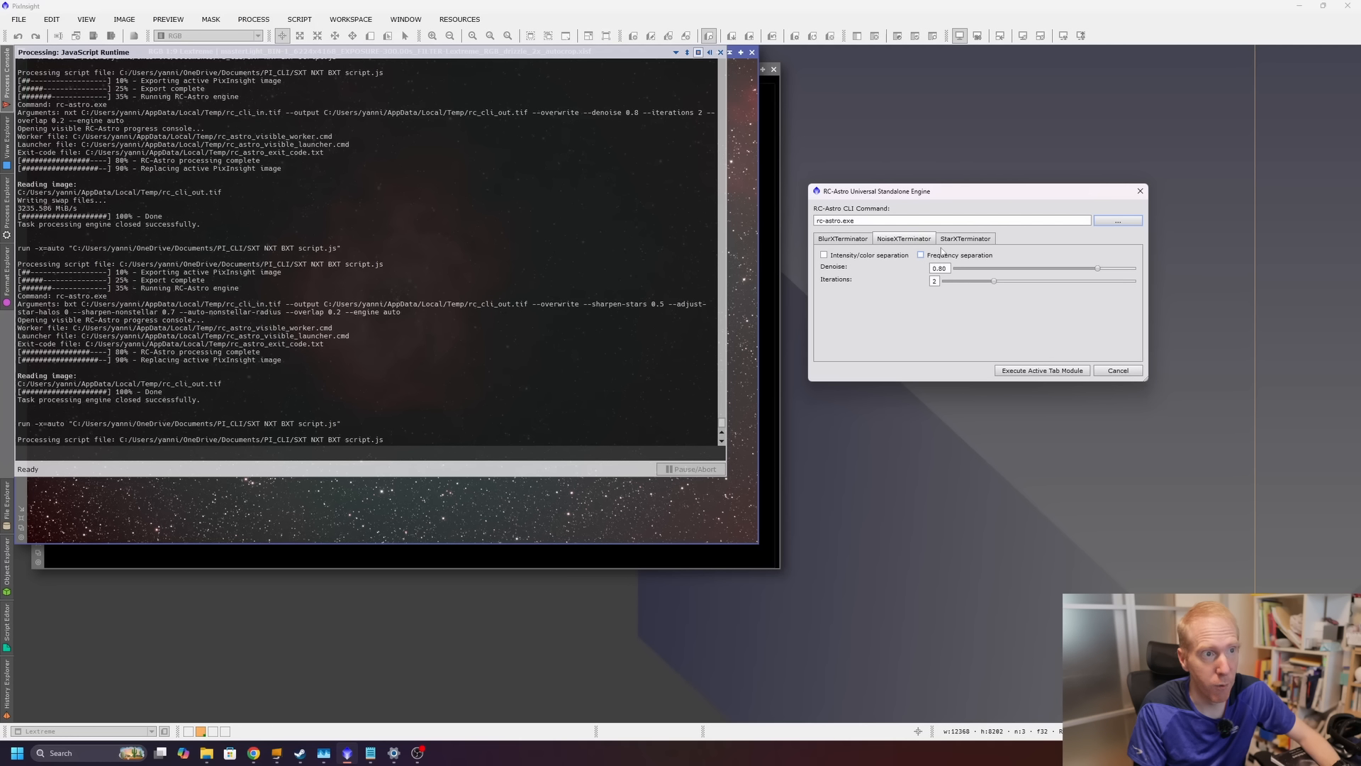
Review the StarXTerminator tab's checkboxes and return to the BlurXTerminator tab.
left_click(972, 241)
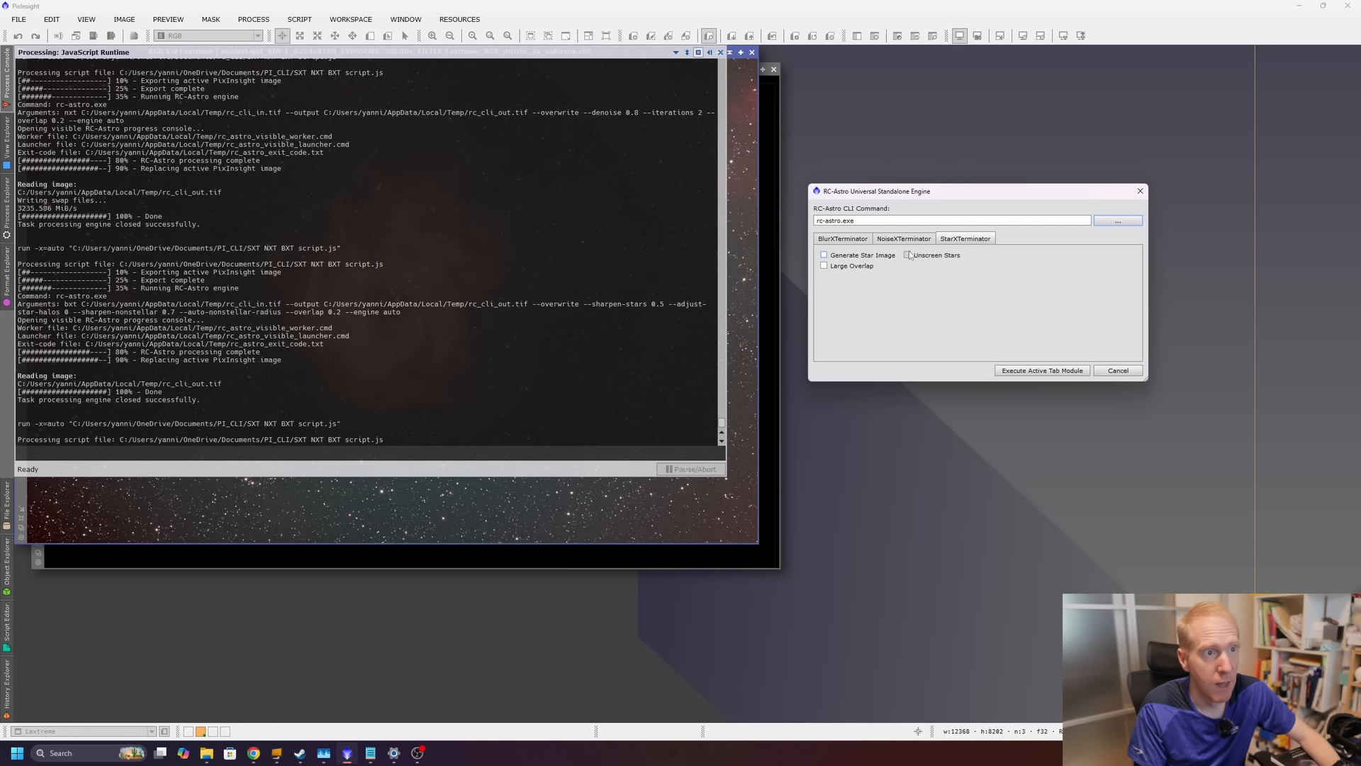
left_click(844, 266)
left_click(922, 257)
left_click(869, 257)
left_click(843, 239)
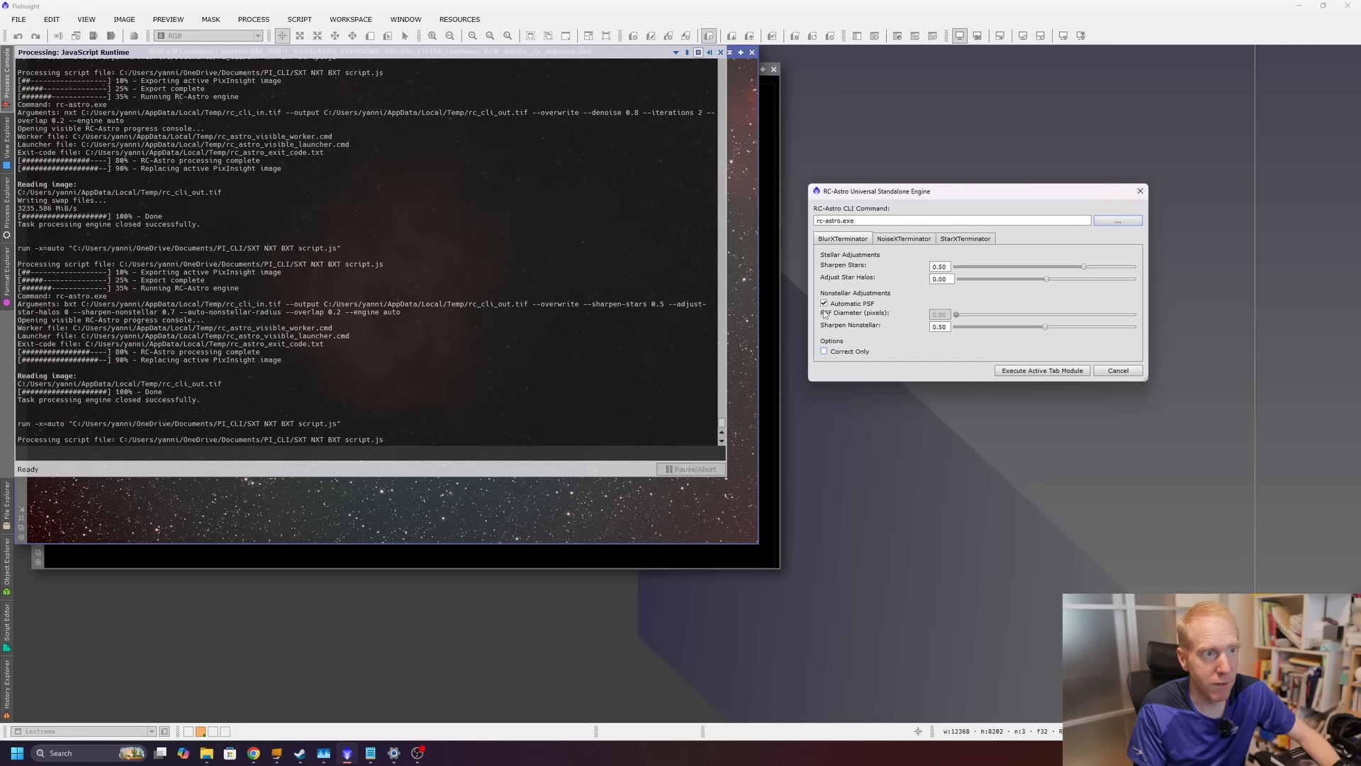
Run the BlurXTerminator module on the image with default settings and watch its processing console.
left_click(1042, 370)
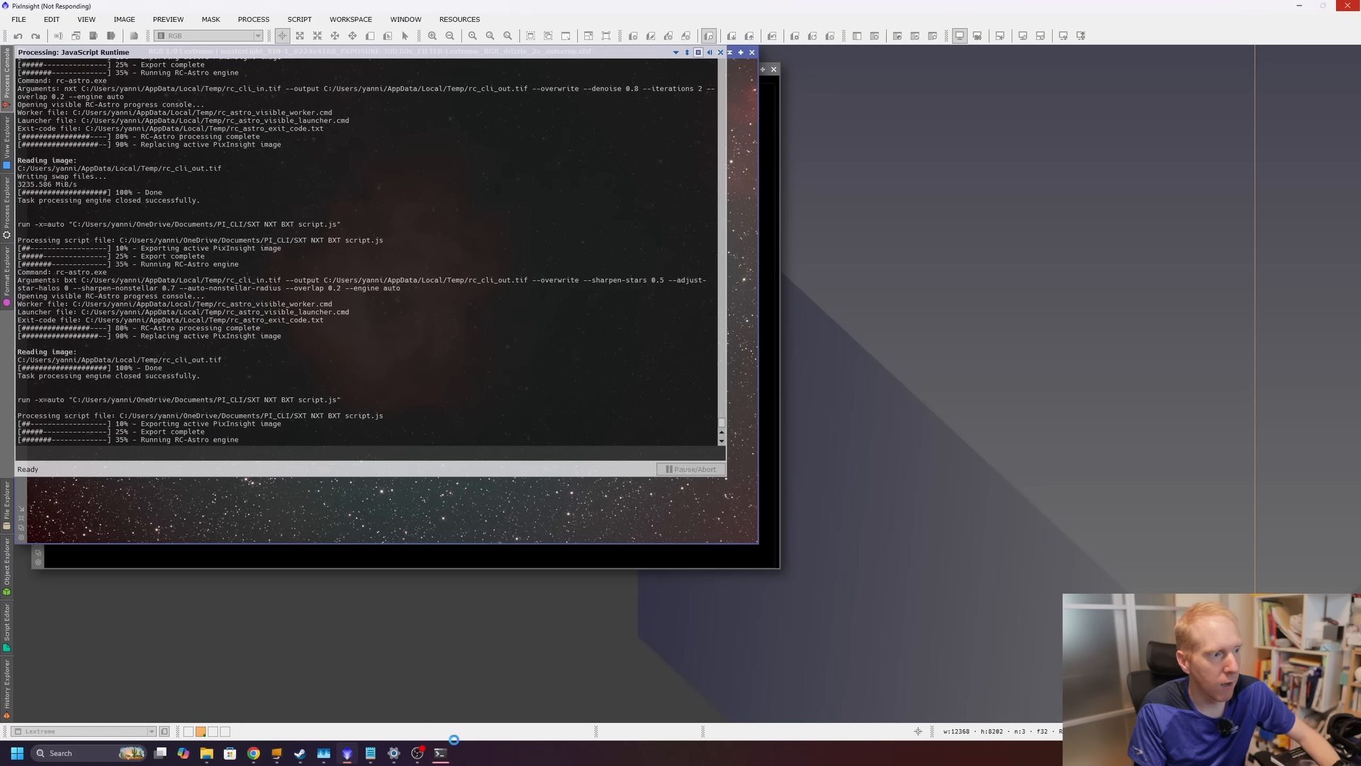
mouse_move(441, 757)
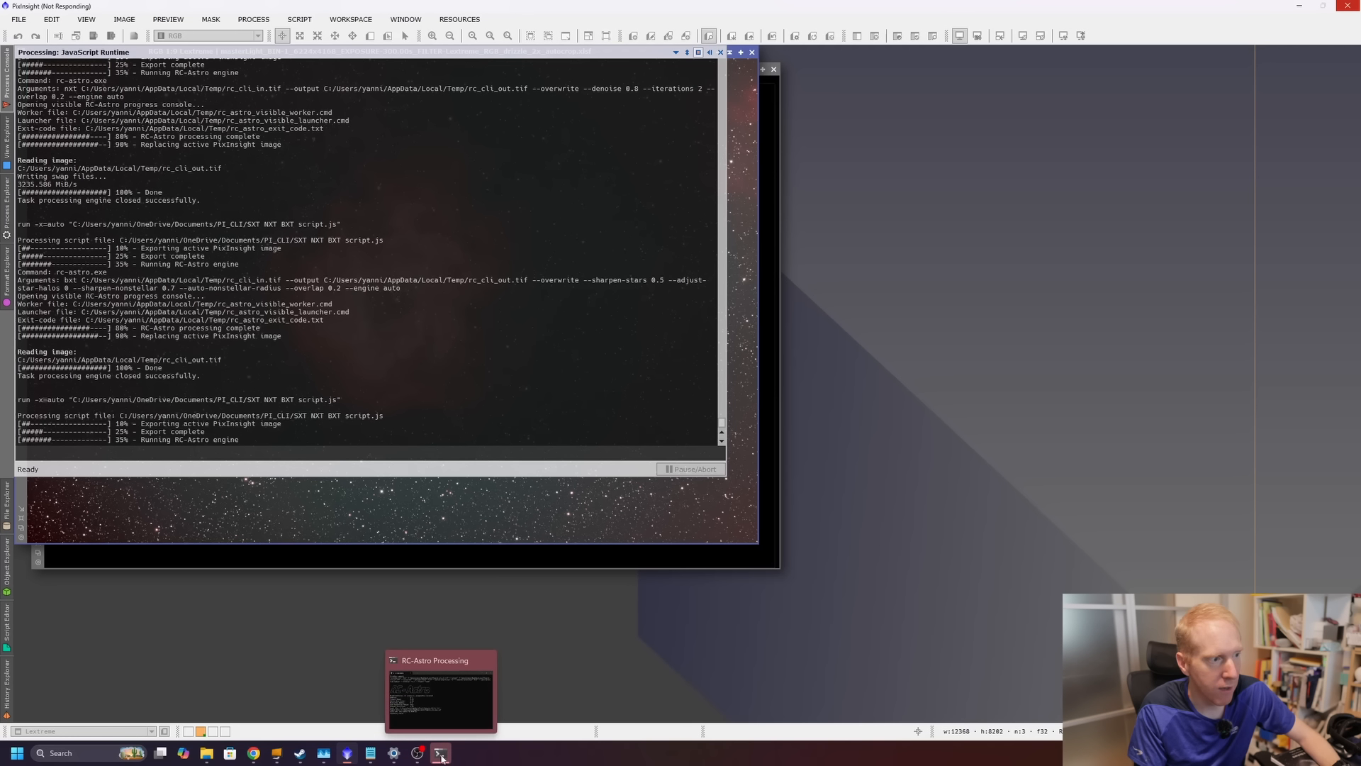
left_click(440, 757)
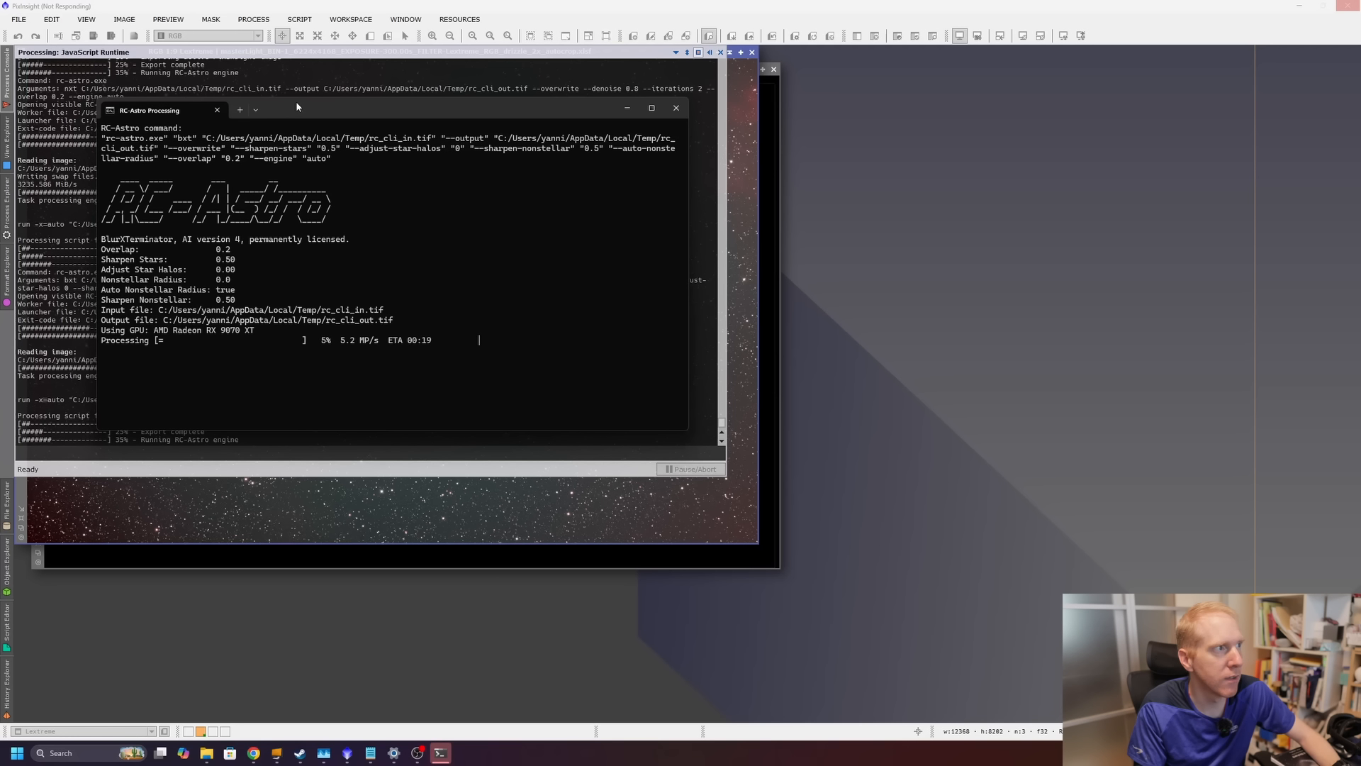
left_click_drag(329, 115, 916, 125)
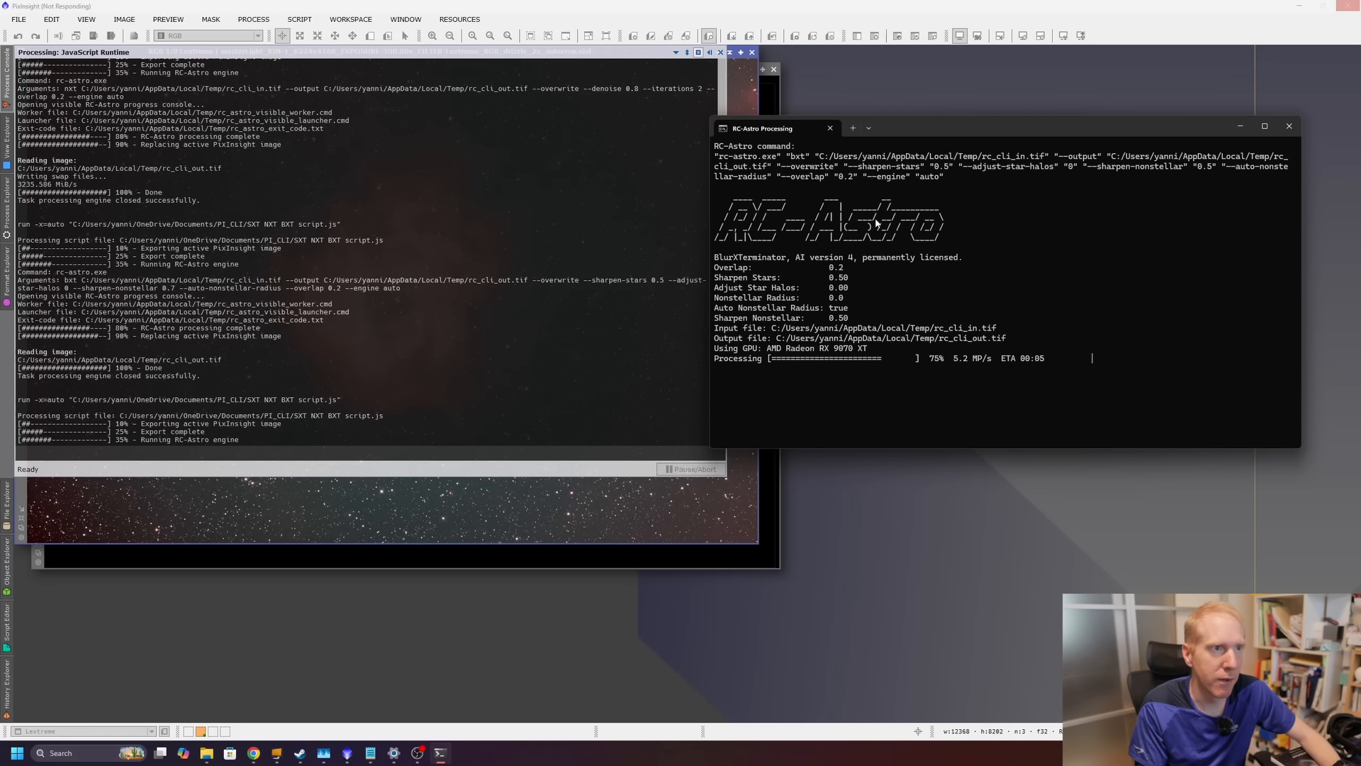
left_click_drag(951, 177, 700, 150)
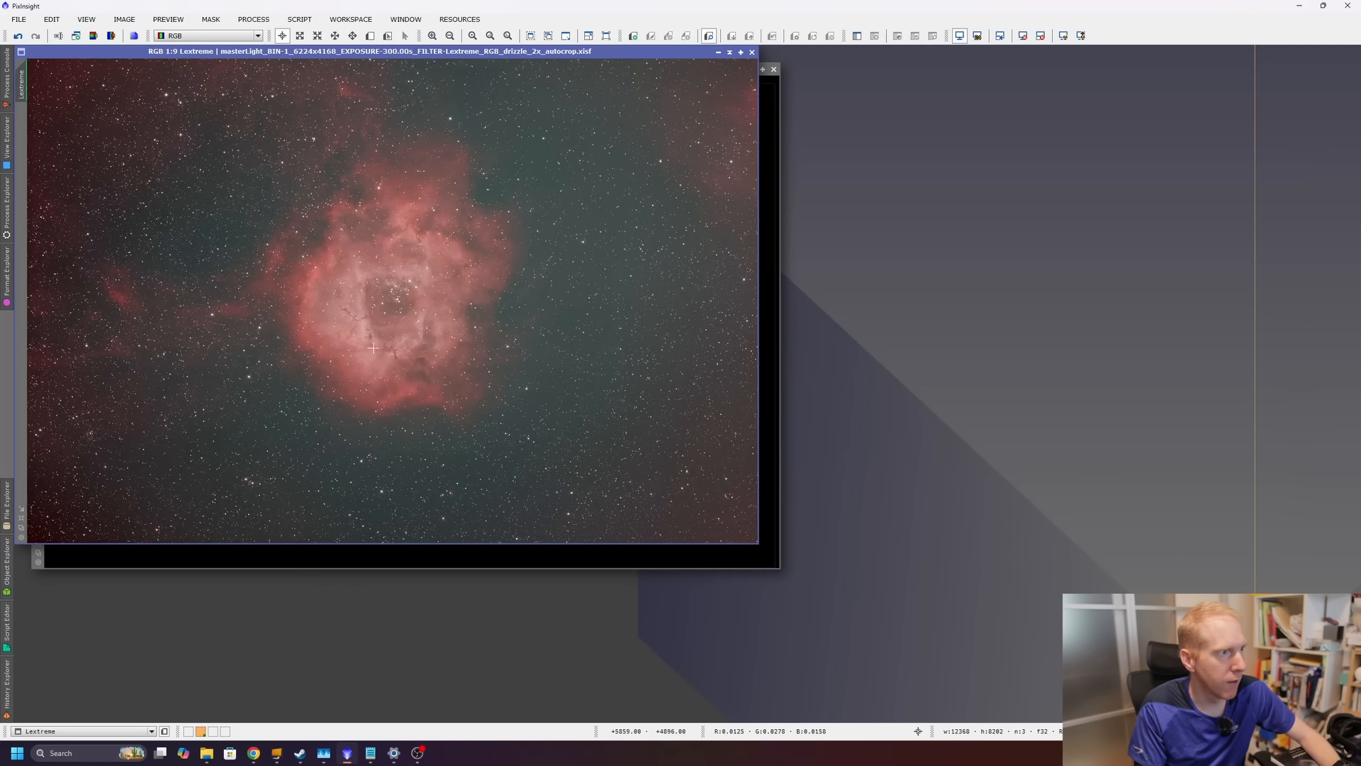
Zoom into the nebula and compare the result before and after BlurXTerminator using undo and redo.
scroll(373, 348, "up", 7)
left_click(19, 39)
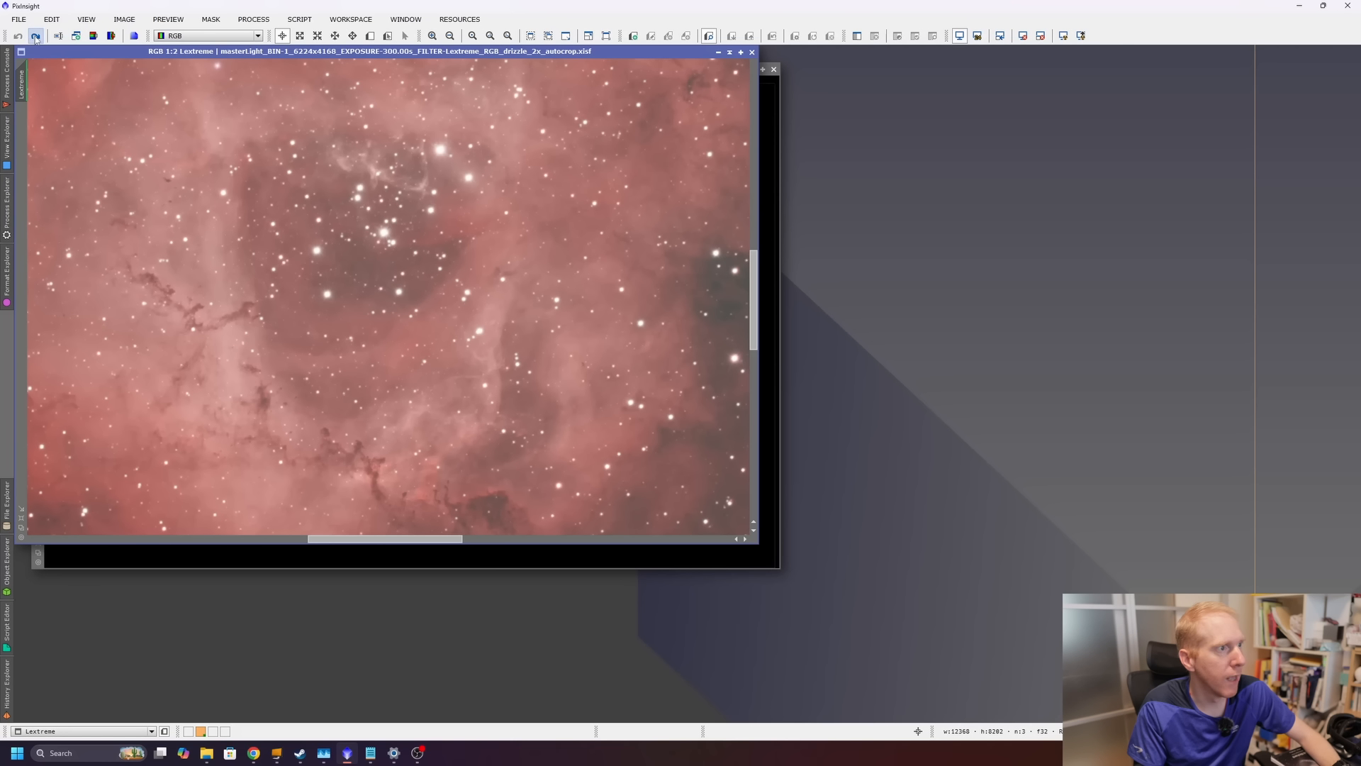
left_click(35, 36)
Relaunch the RCAstro Standalone script and run NoiseXTerminator with frequency separation enabled and Denoise HF set to 0.60.
left_click(299, 20)
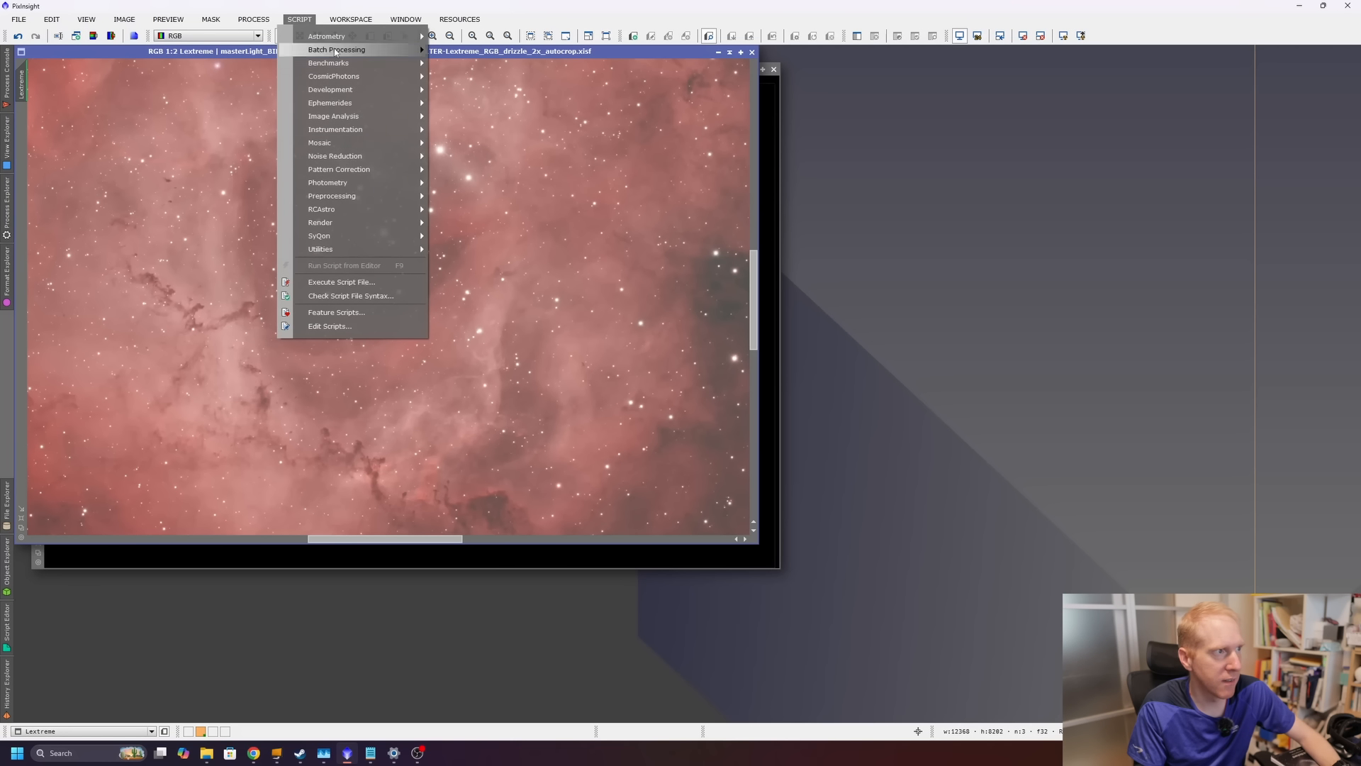
mouse_move(348, 212)
left_click(474, 209)
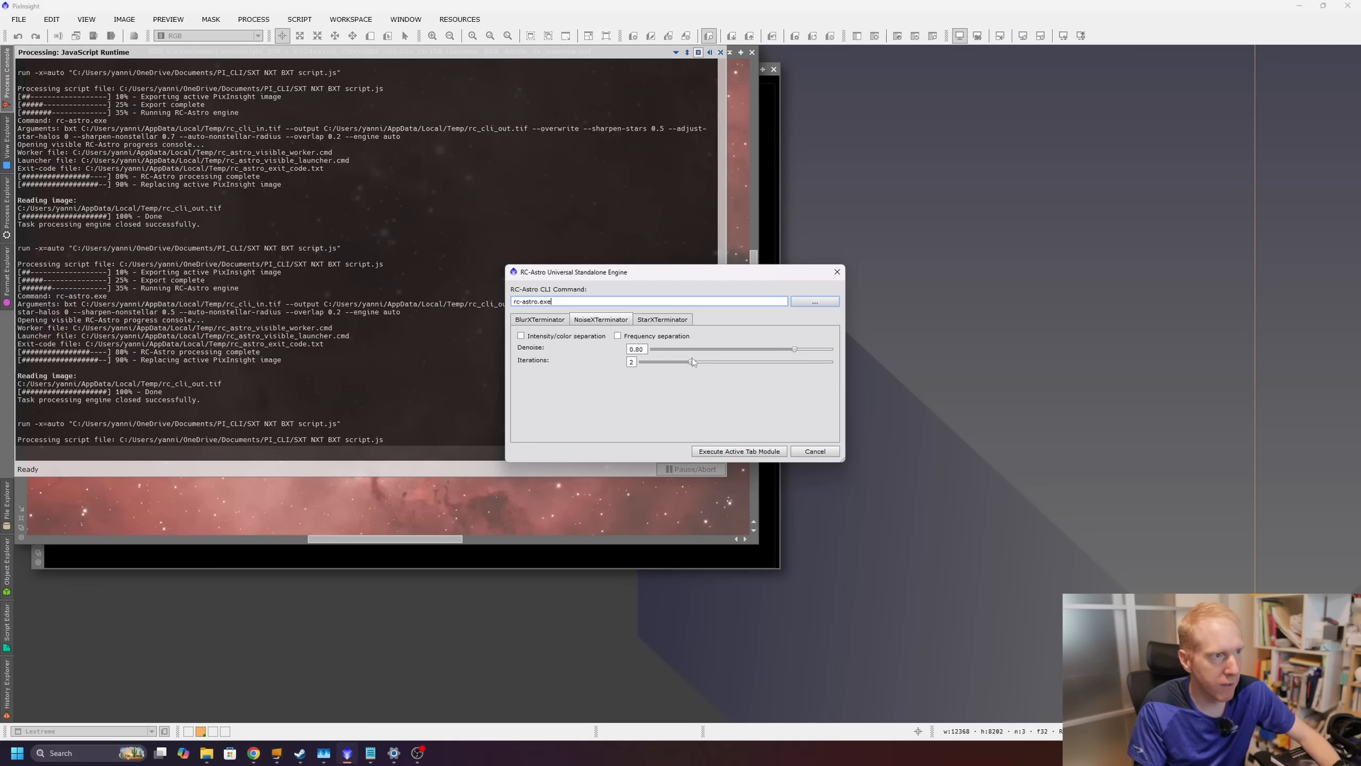
left_click(618, 336)
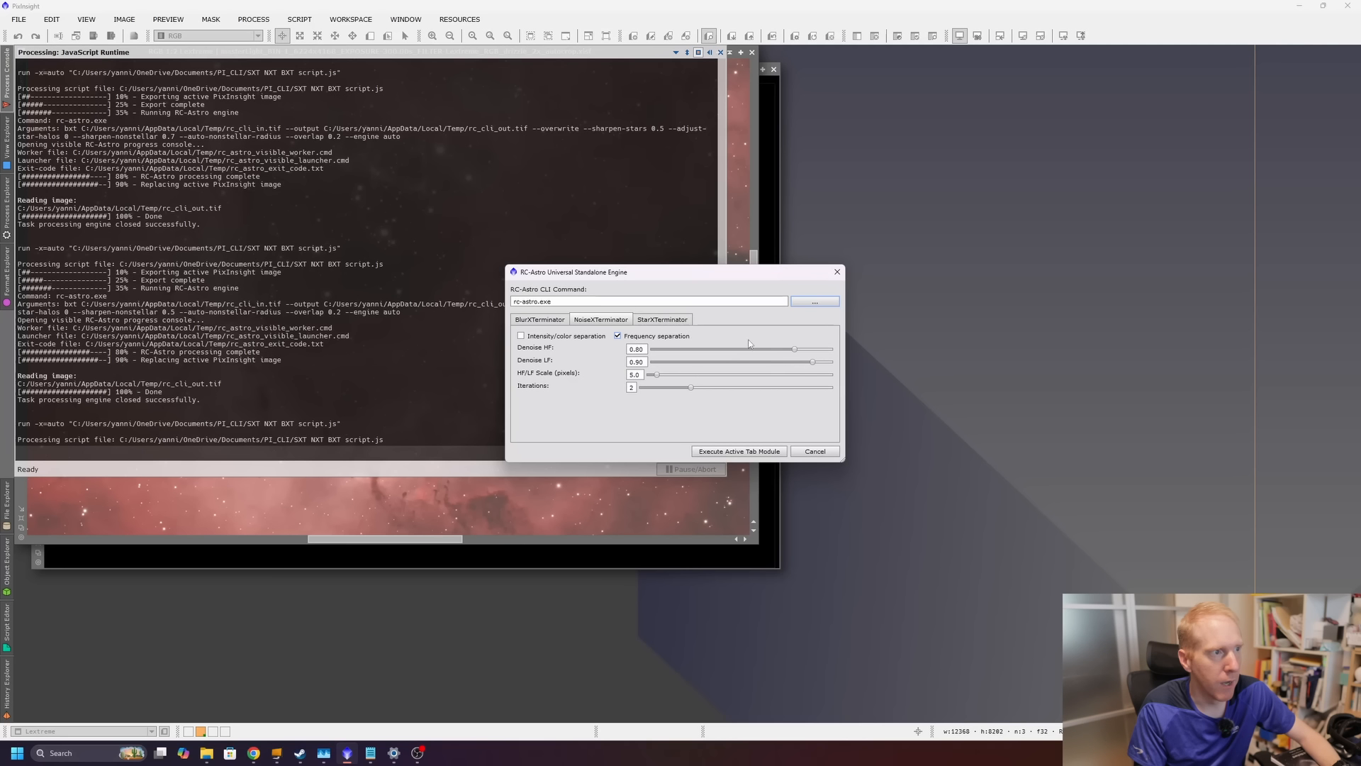
left_click_drag(794, 349, 756, 350)
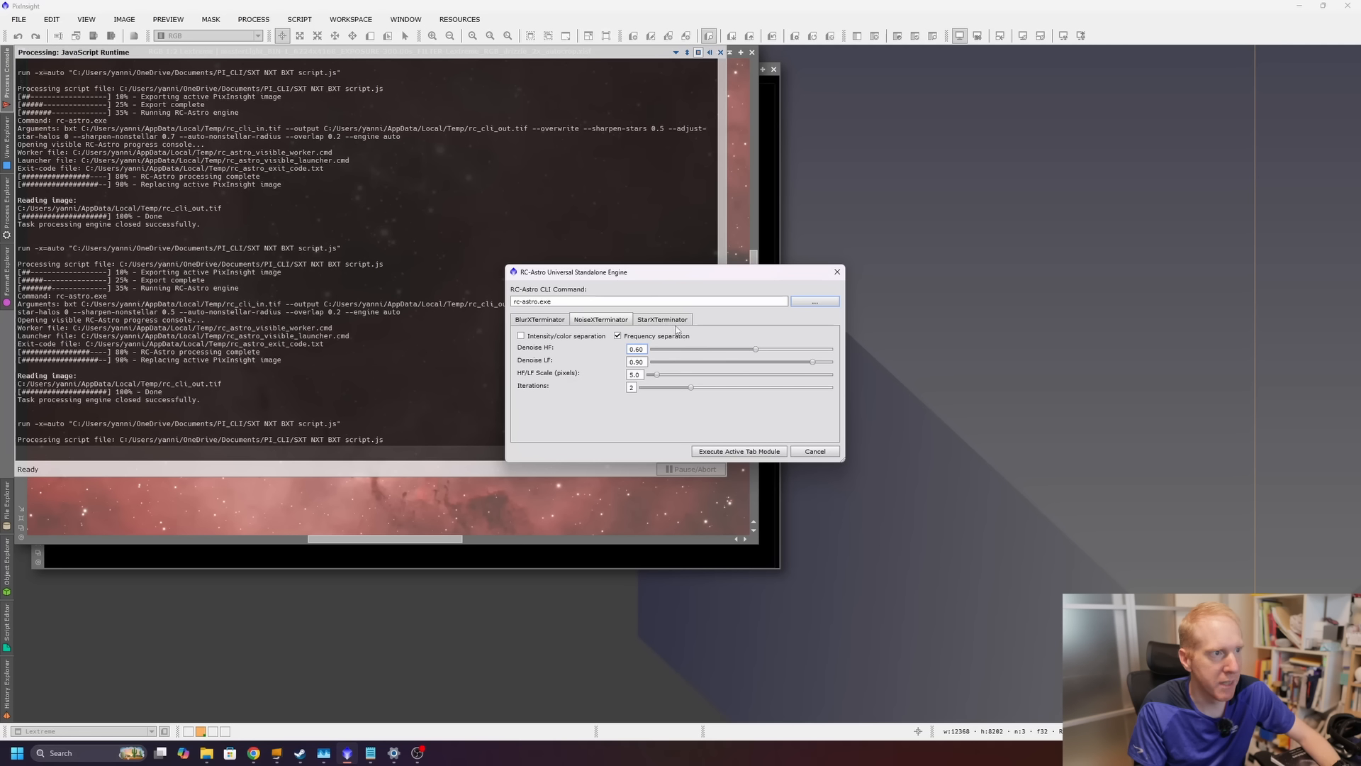
left_click(739, 451)
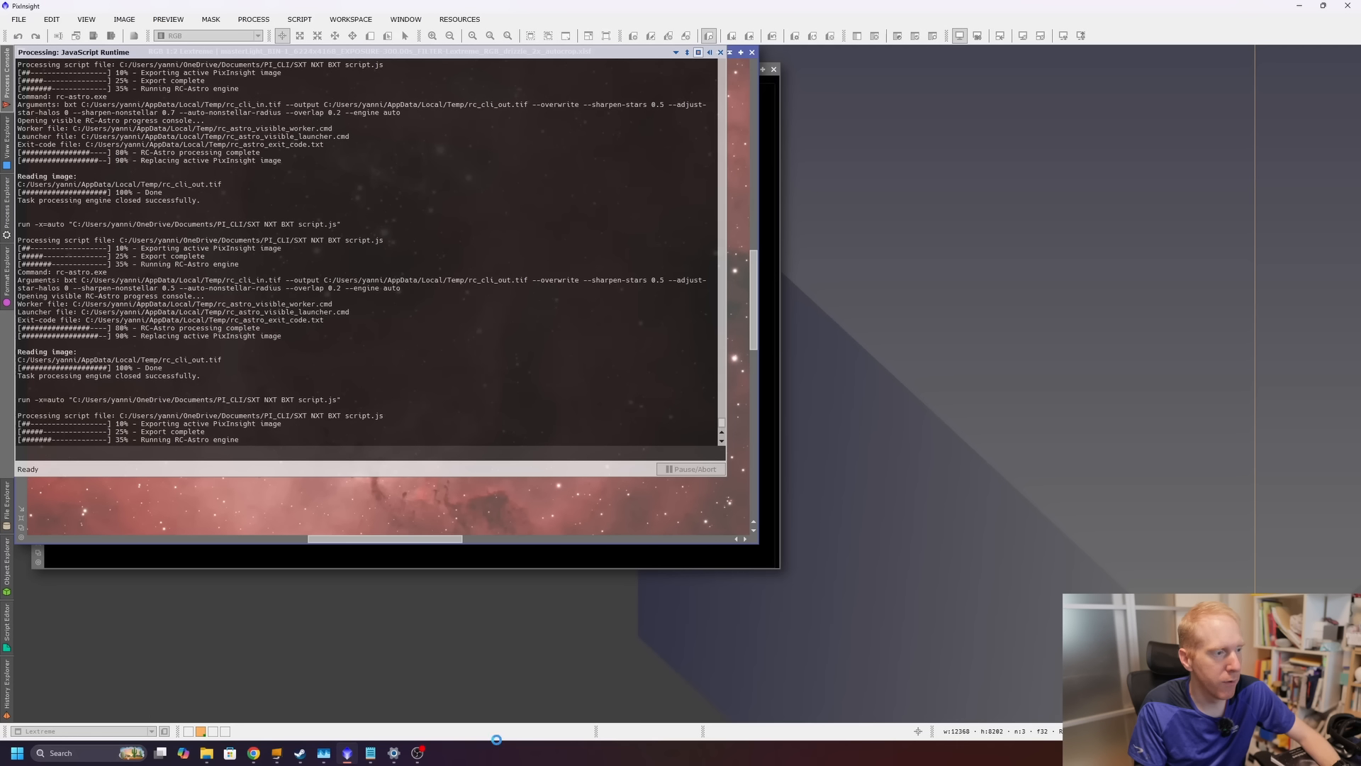
Open the processing console and highlight the denoise high and low frequency arguments in the command.
left_click(441, 755)
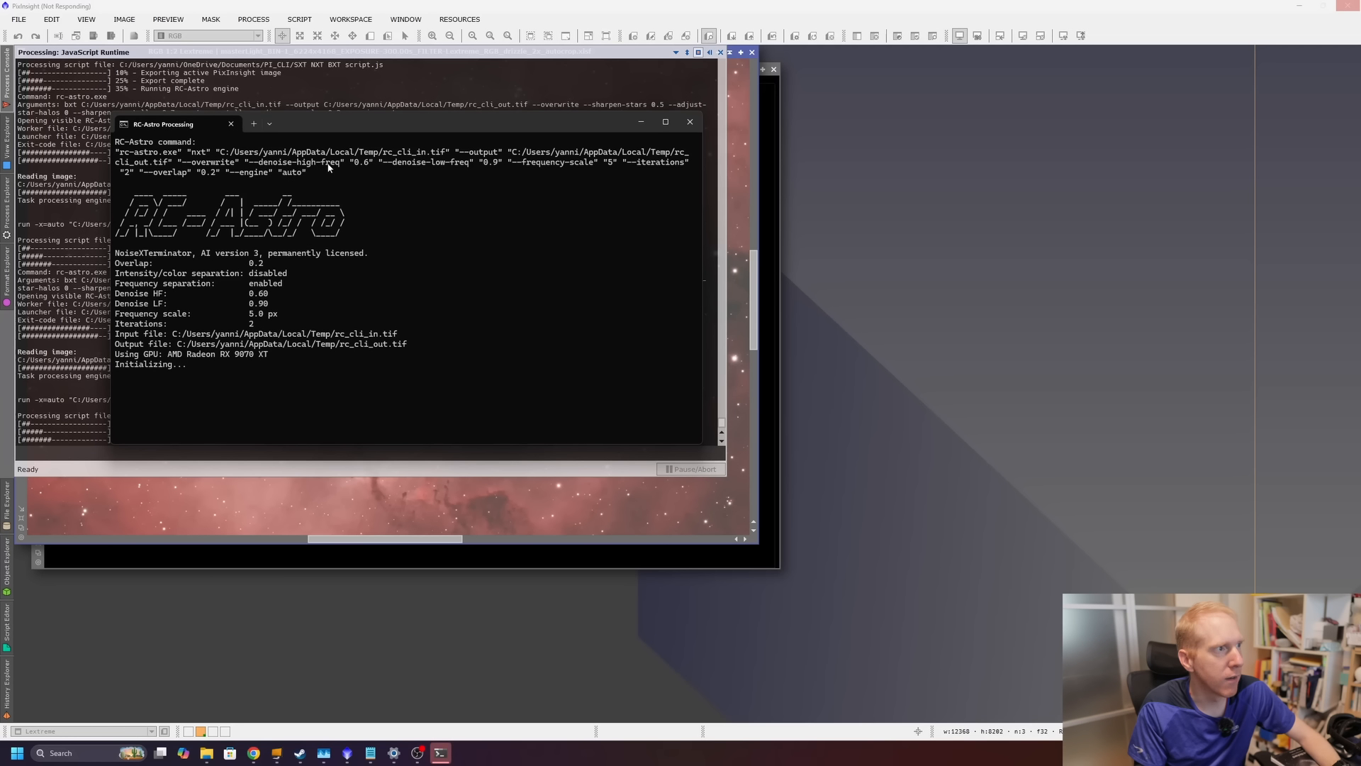
left_click_drag(326, 173, 374, 163)
left_click(427, 163)
left_click_drag(246, 162, 498, 167)
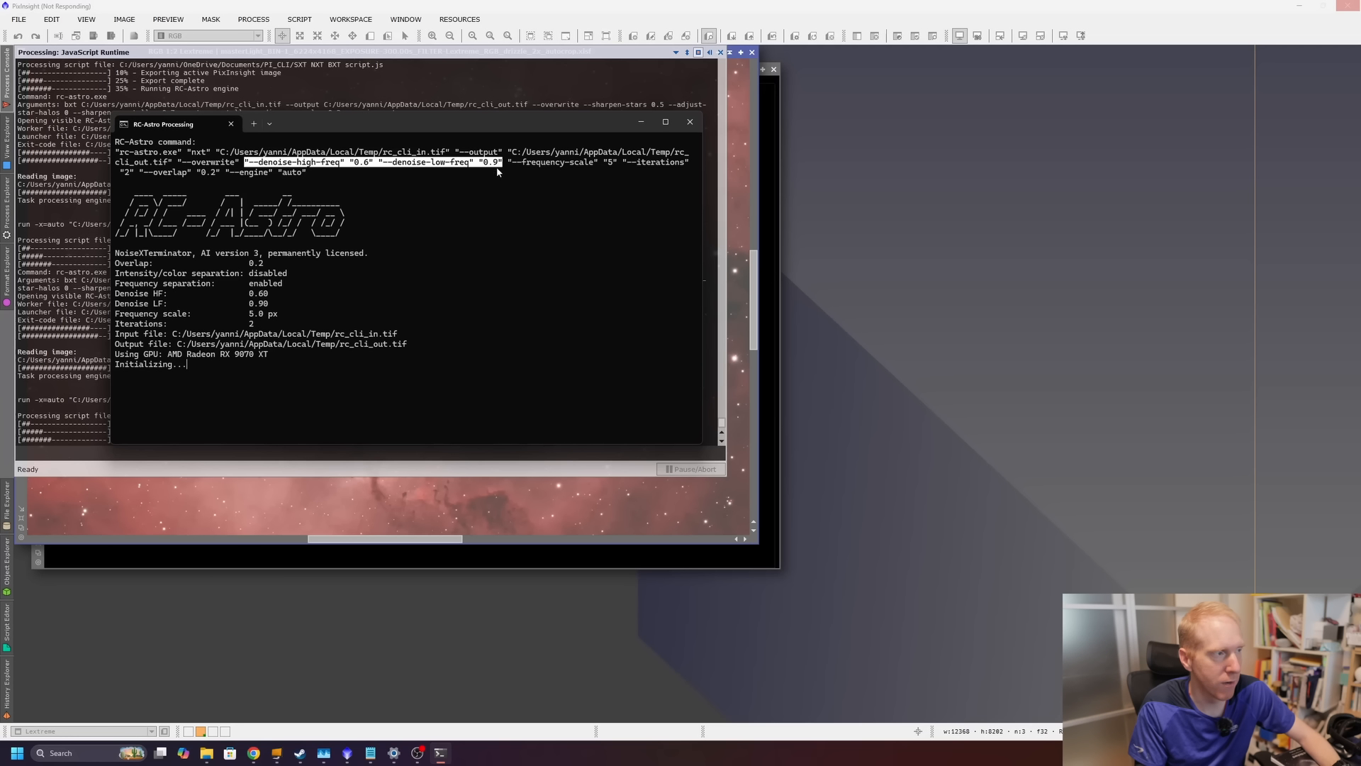
left_click(457, 237)
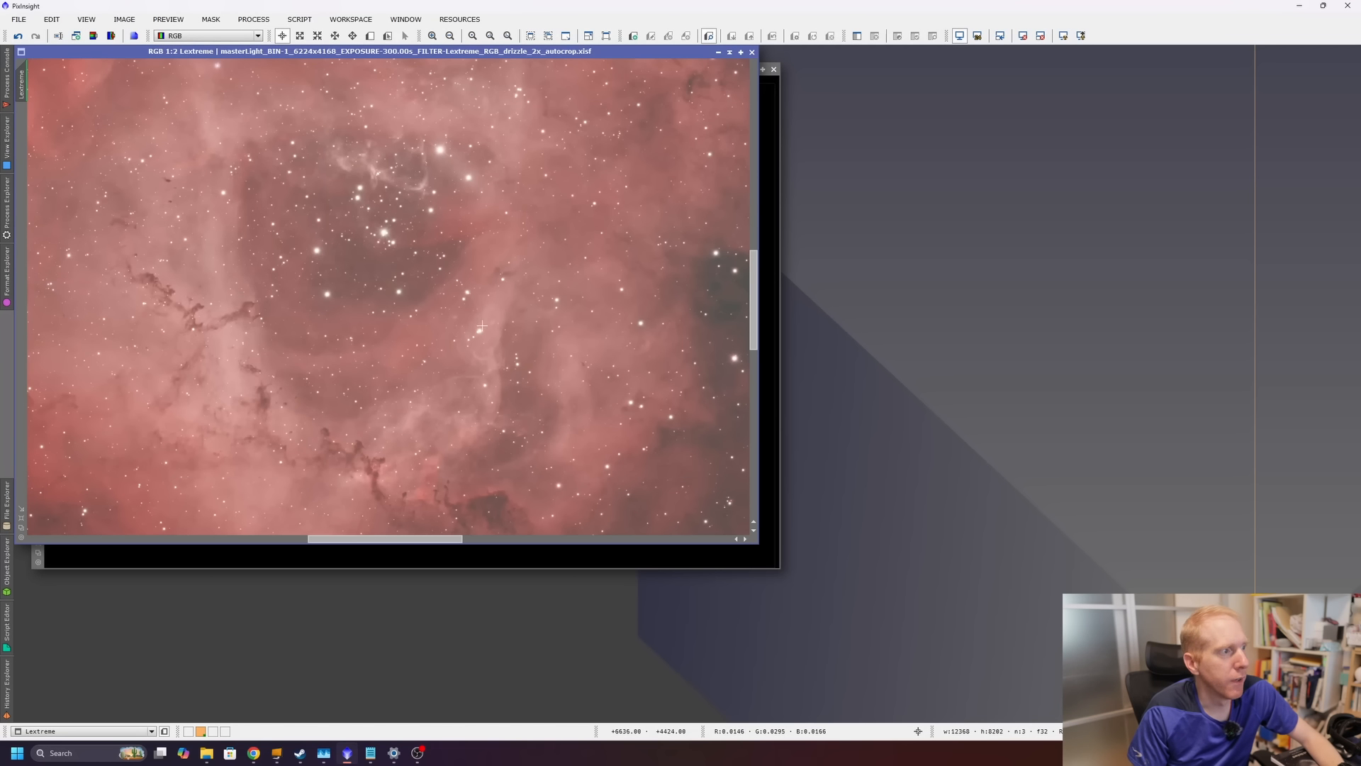
Relaunch the RCAstro Standalone script and run StarXTerminator with Generate Star Image and Unscreen Stars enabled.
scroll(460, 319, "down", 2)
scroll(461, 319, "up", 3)
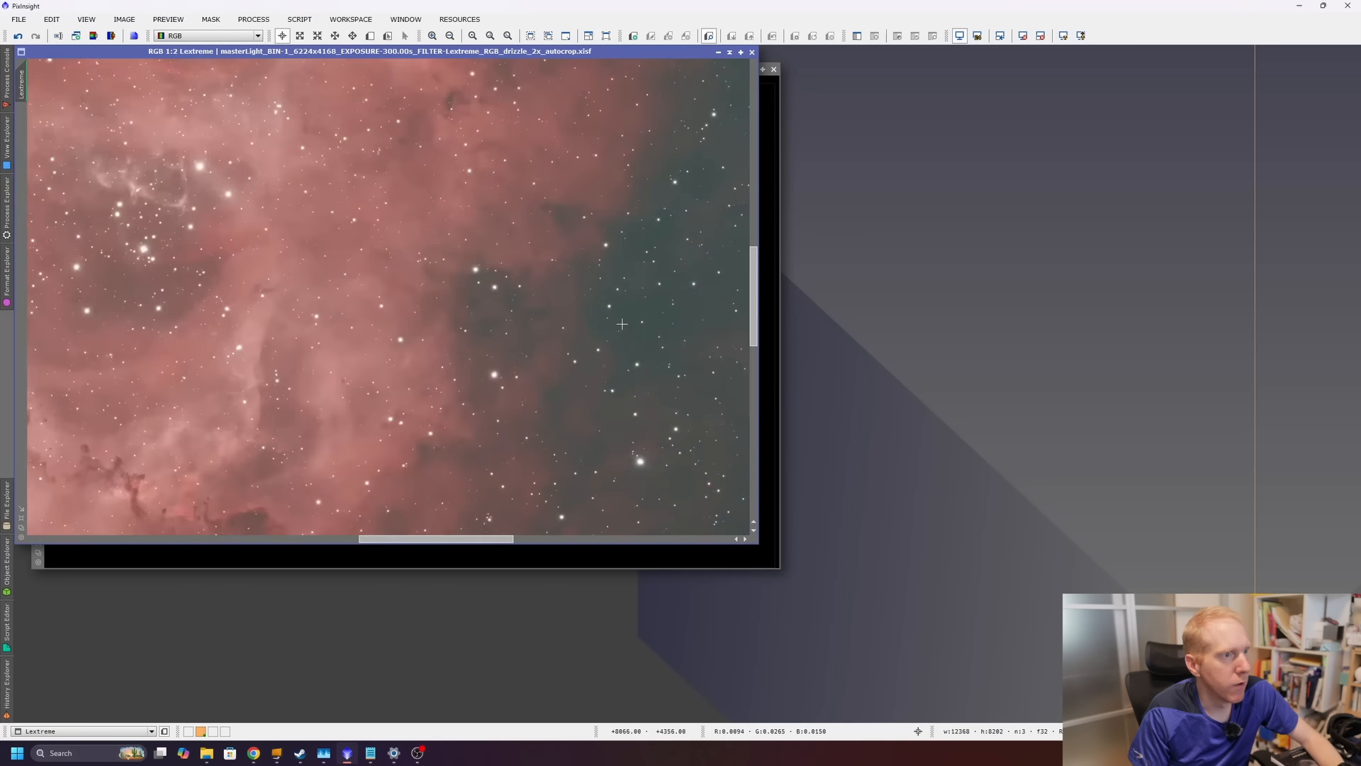
scroll(460, 318, "down", 2)
scroll(637, 331, "up", 2)
scroll(662, 327, "up", 1)
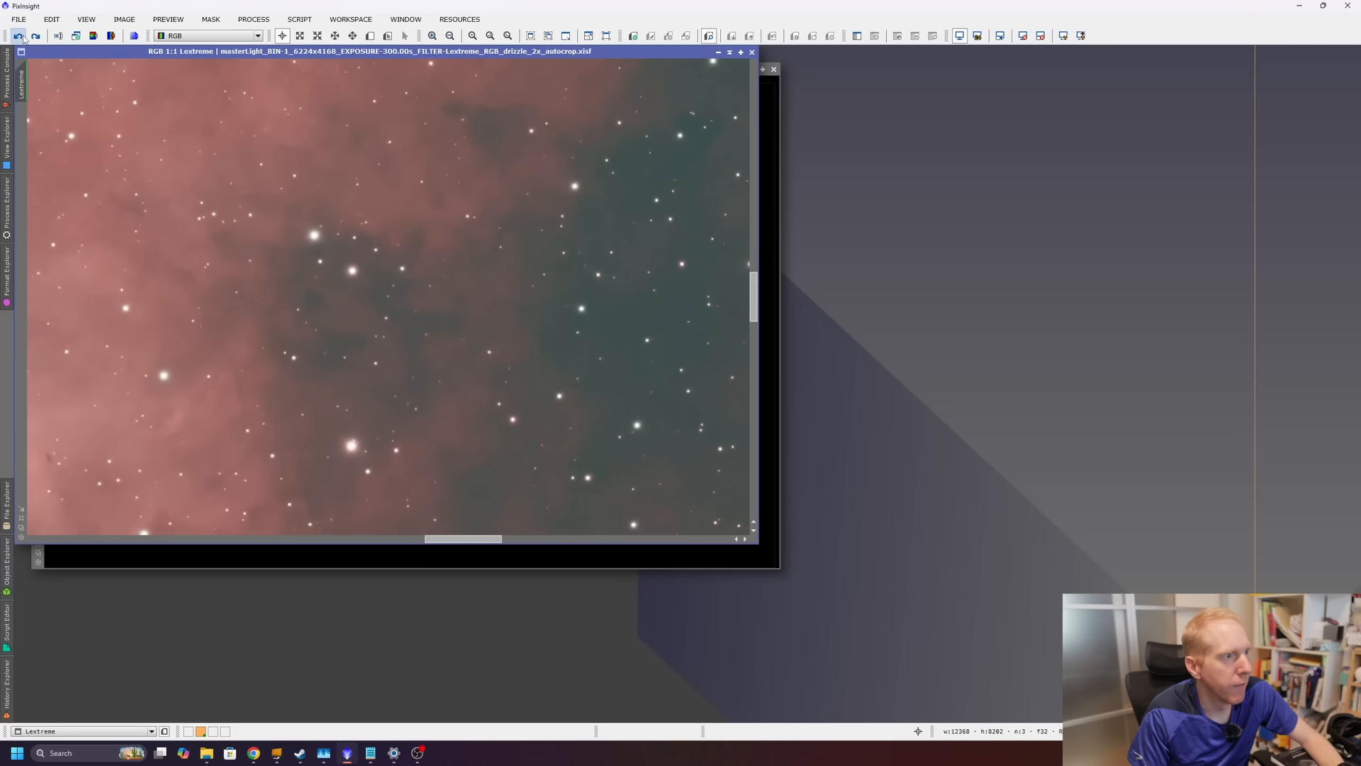
left_click(302, 37)
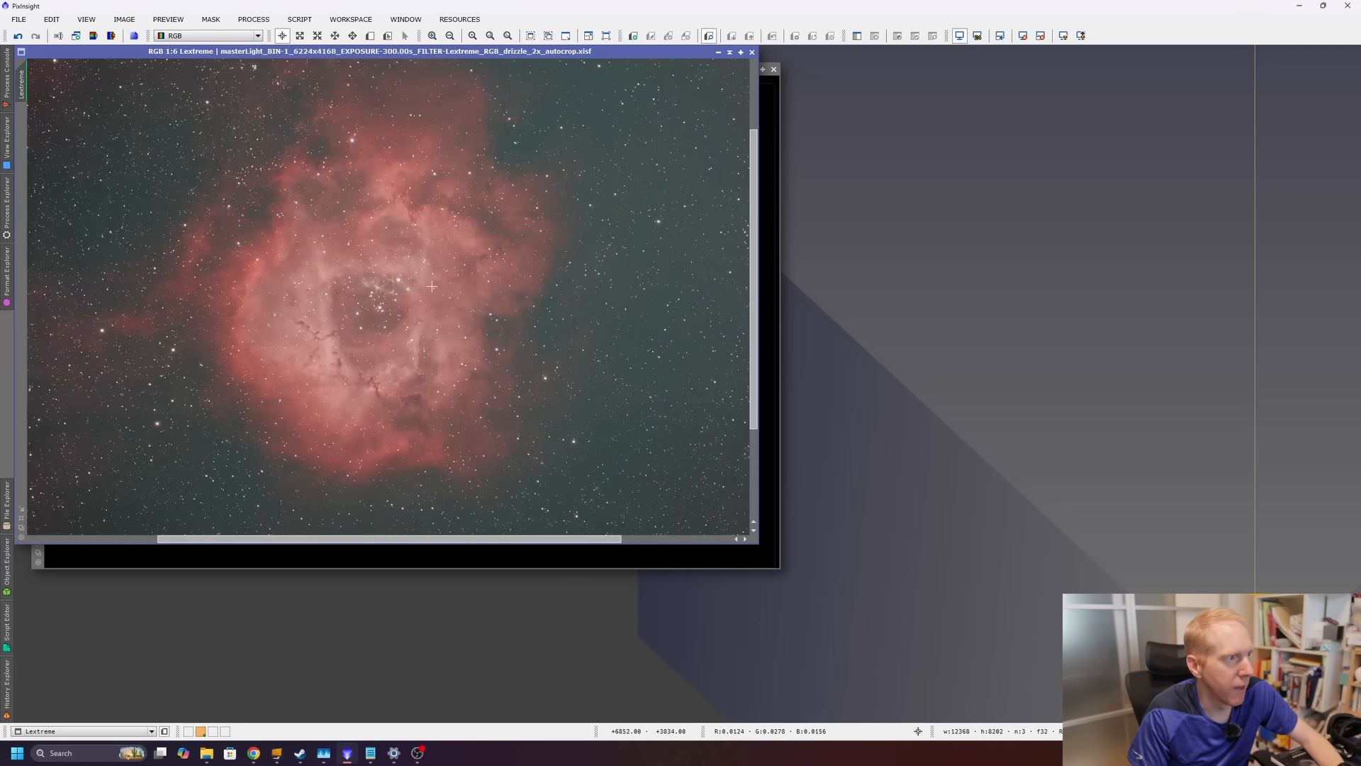
left_click(299, 19)
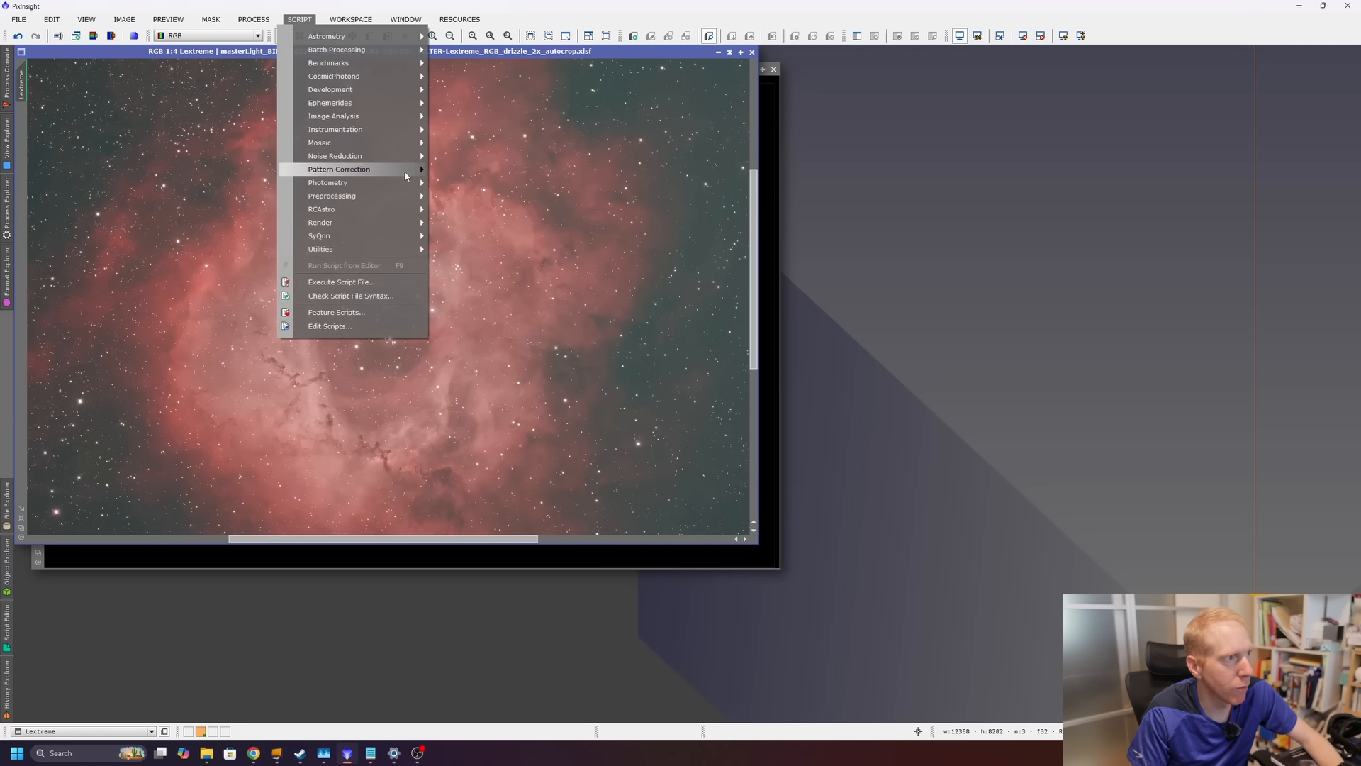
mouse_move(356, 253)
mouse_move(397, 209)
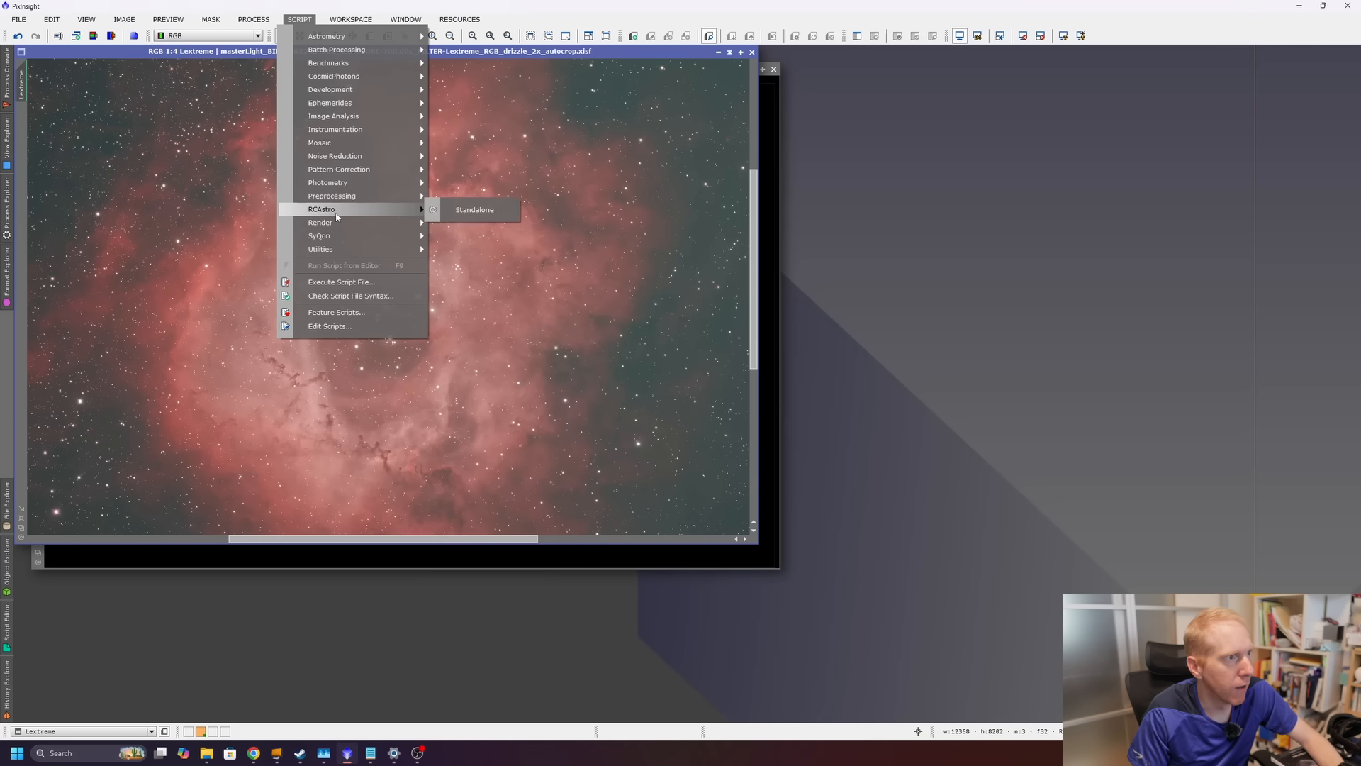
left_click(482, 209)
left_click(661, 319)
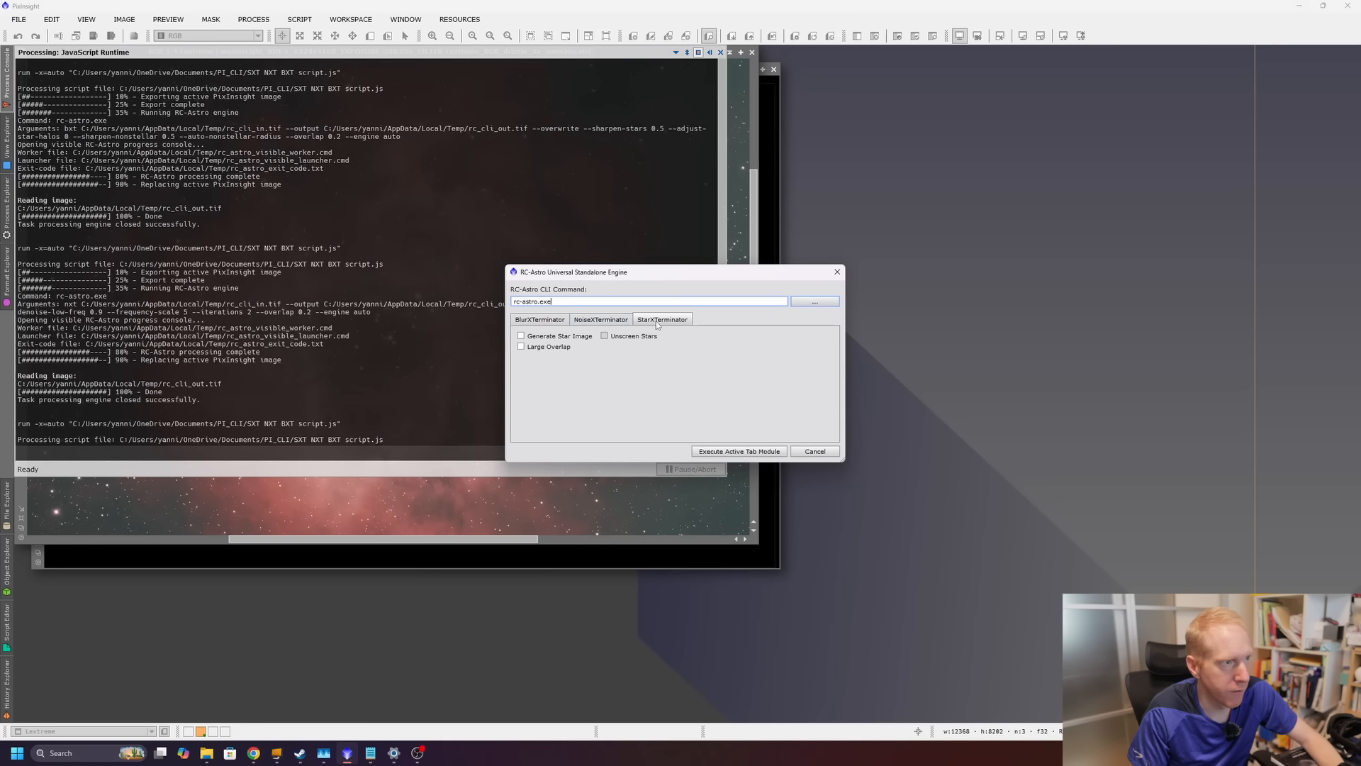
left_click(534, 336)
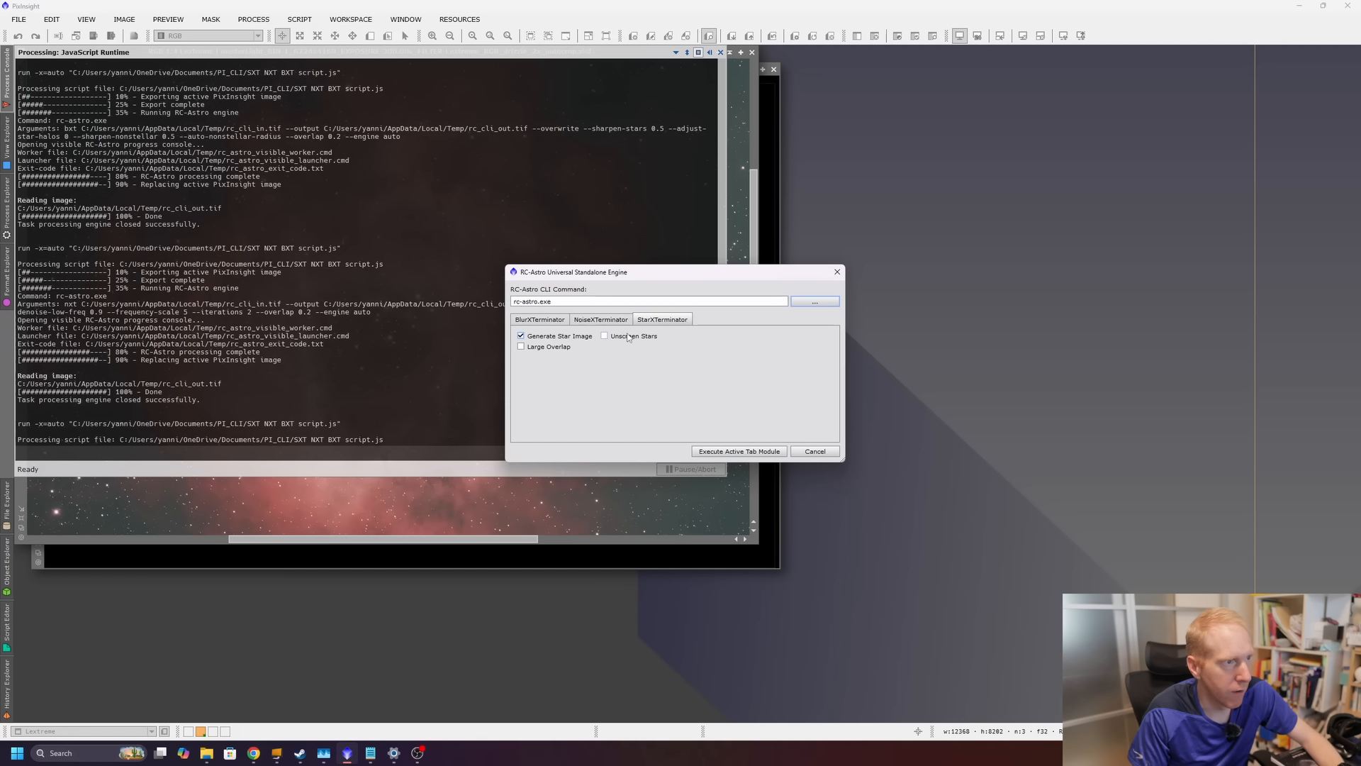
left_click(734, 451)
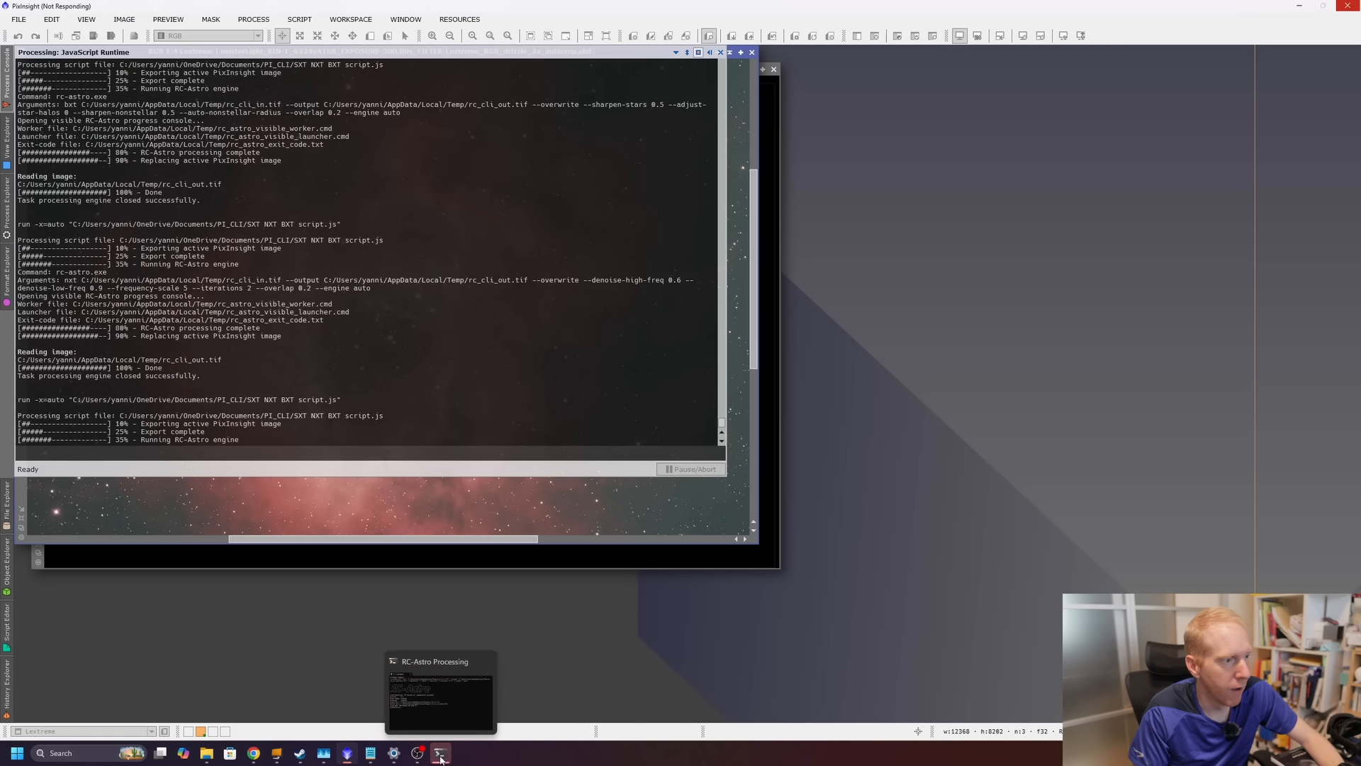
Highlight the StarXTerminator command in the RC-Astro processing console, then view the resulting starless image and star image.
left_click(445, 760)
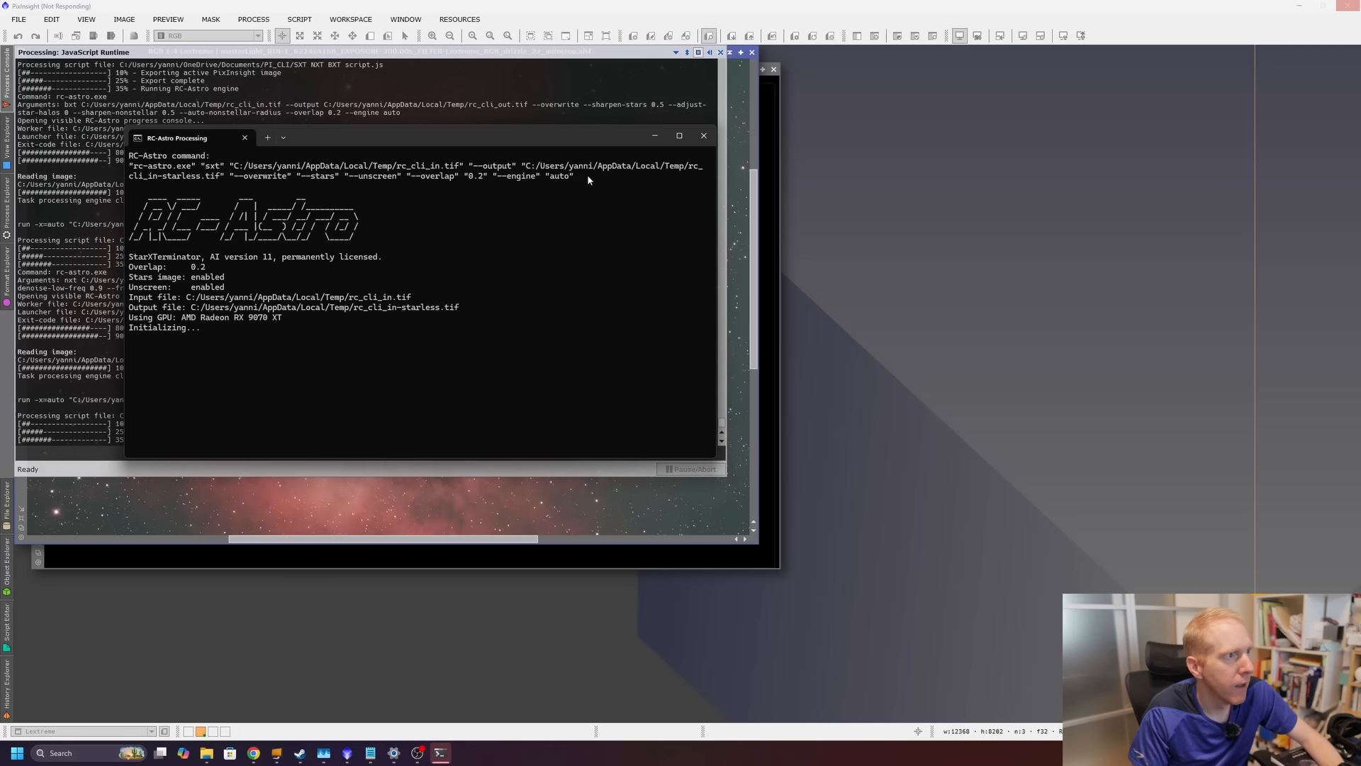
left_click_drag(589, 177, 102, 164)
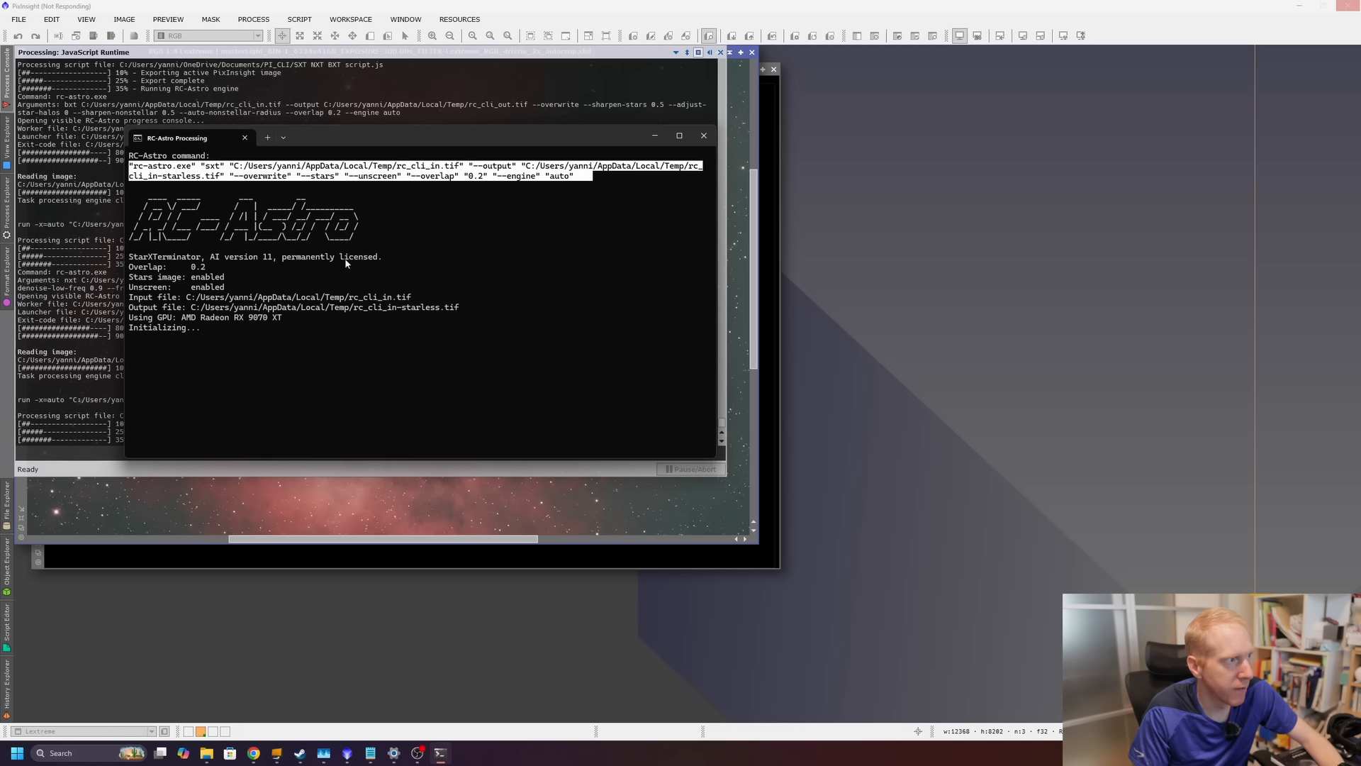
left_click(232, 317)
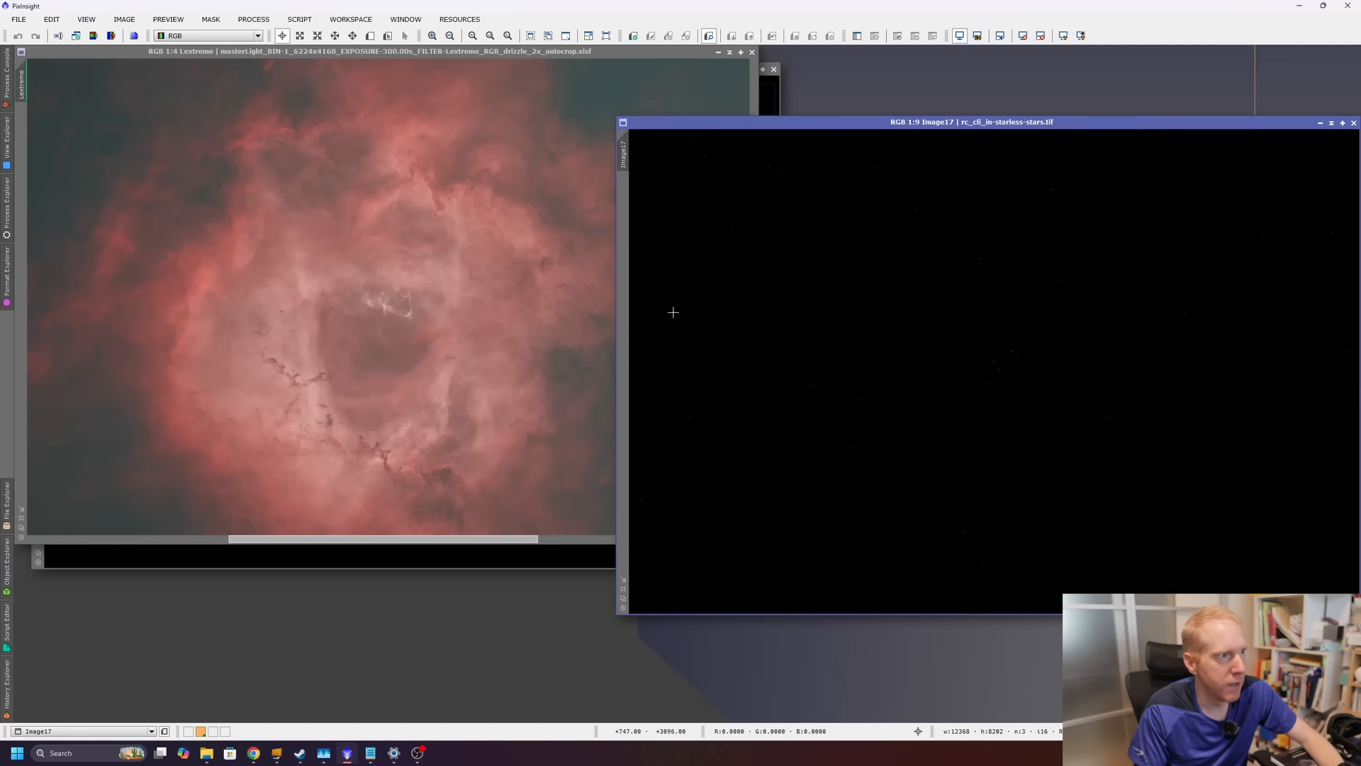
left_click(394, 319)
scroll(394, 319, "down", 3)
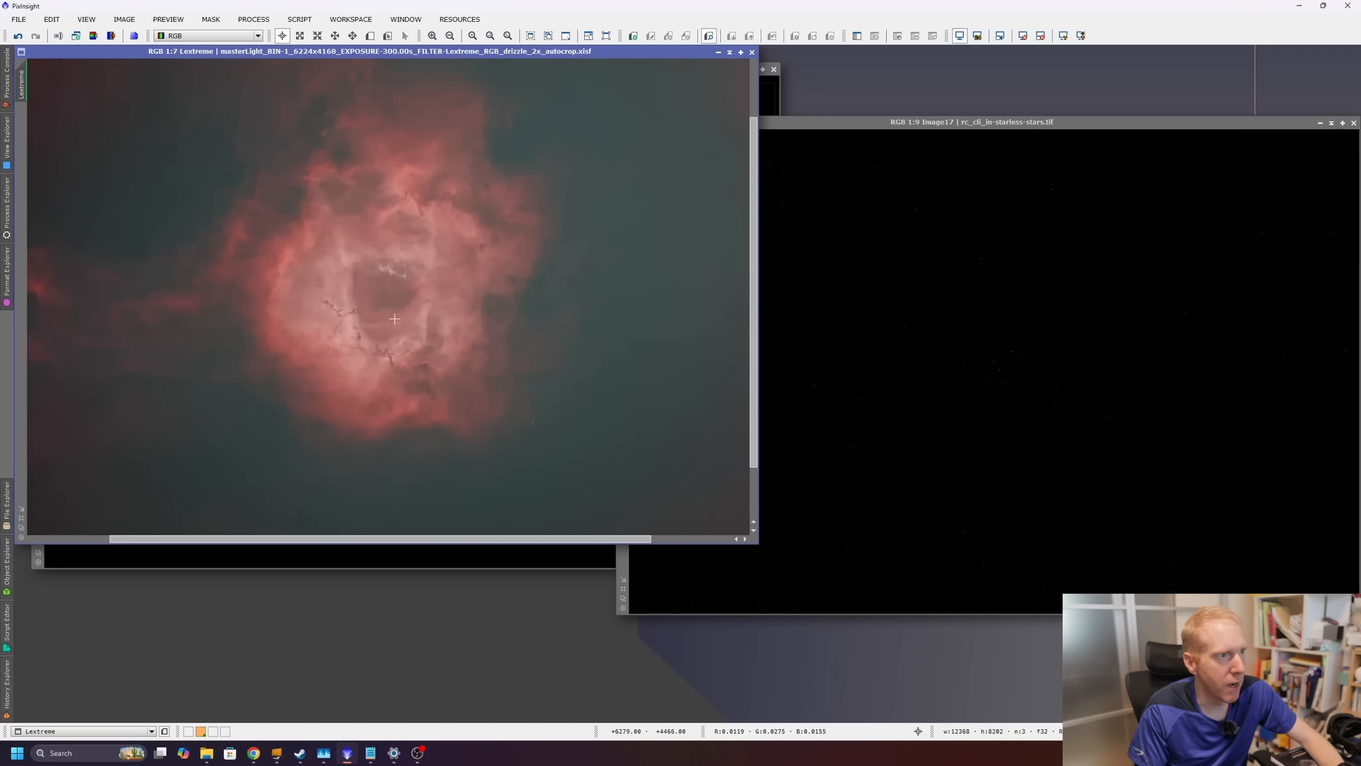